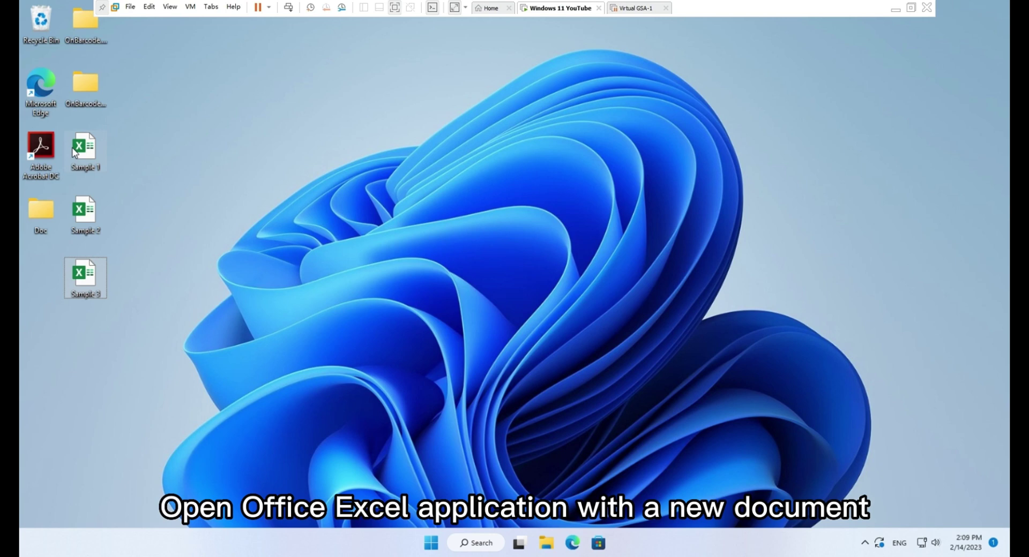
Open the Sample 1 workbook from the desktop.
double_click(95, 155)
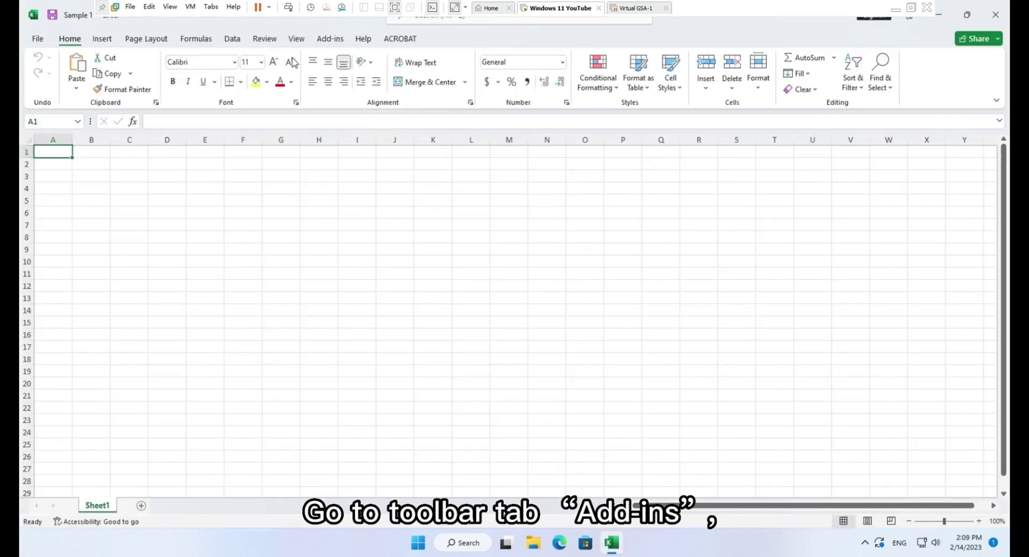
Open the OnBarcode Barcode Settings pane and select cell G6 for the barcode.
left_click(329, 43)
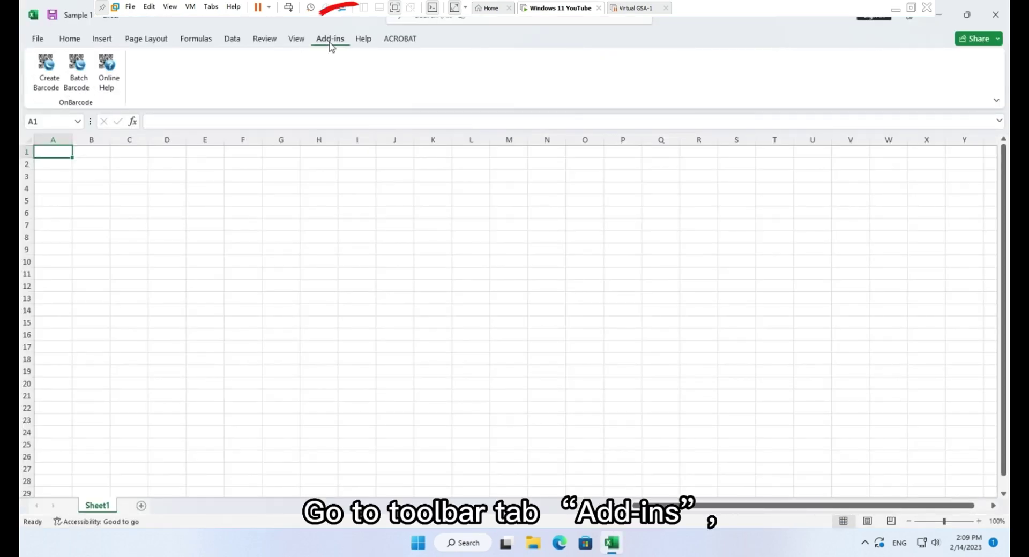
left_click(45, 83)
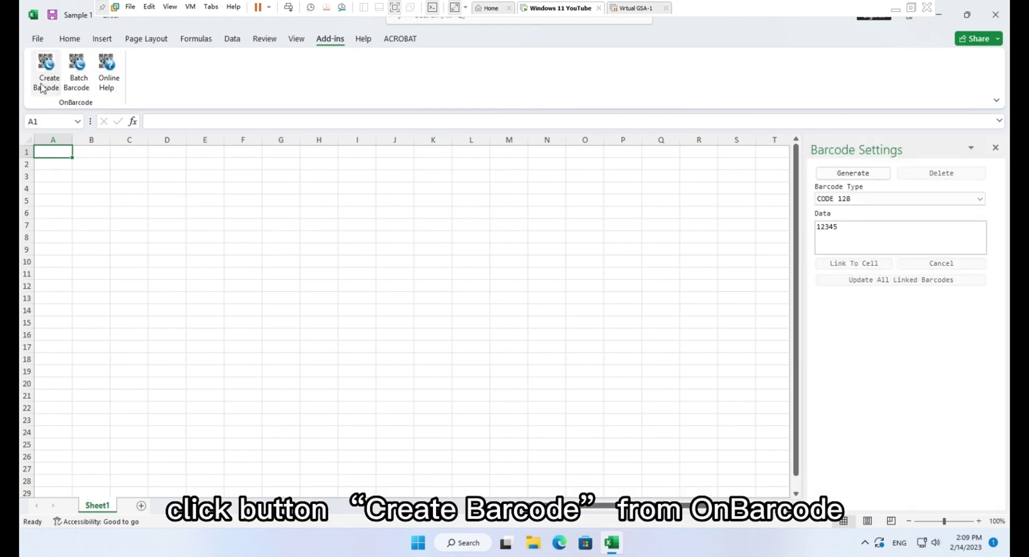
left_click(286, 216)
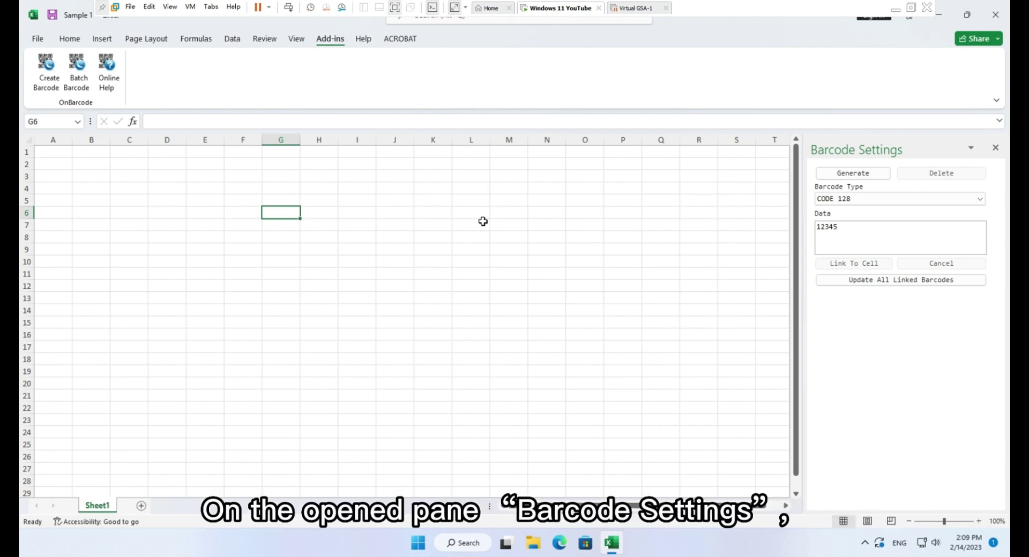
Replace data 12345 with CODE12345, set type CODE 93, and generate the barcode.
double_click(839, 231)
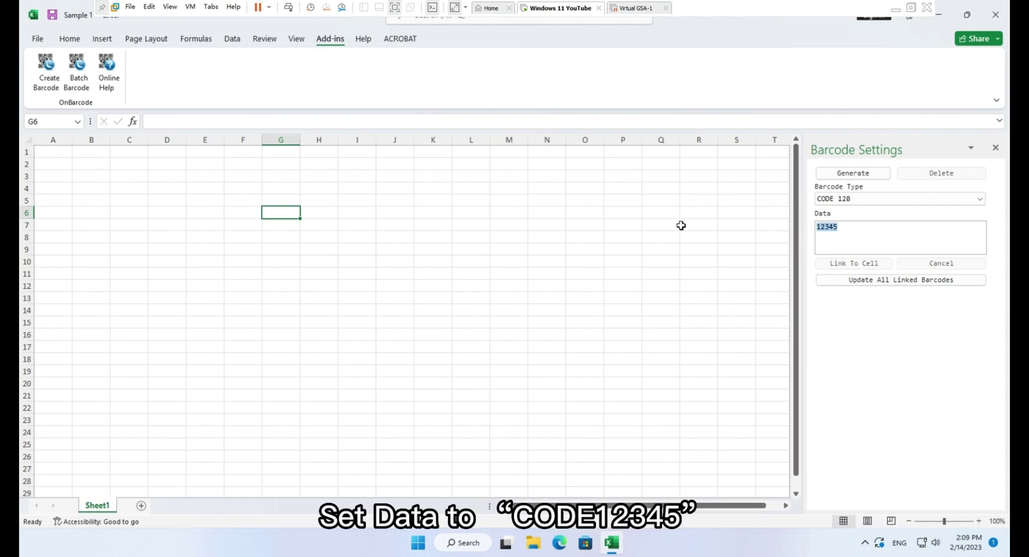
type("CODE12345")
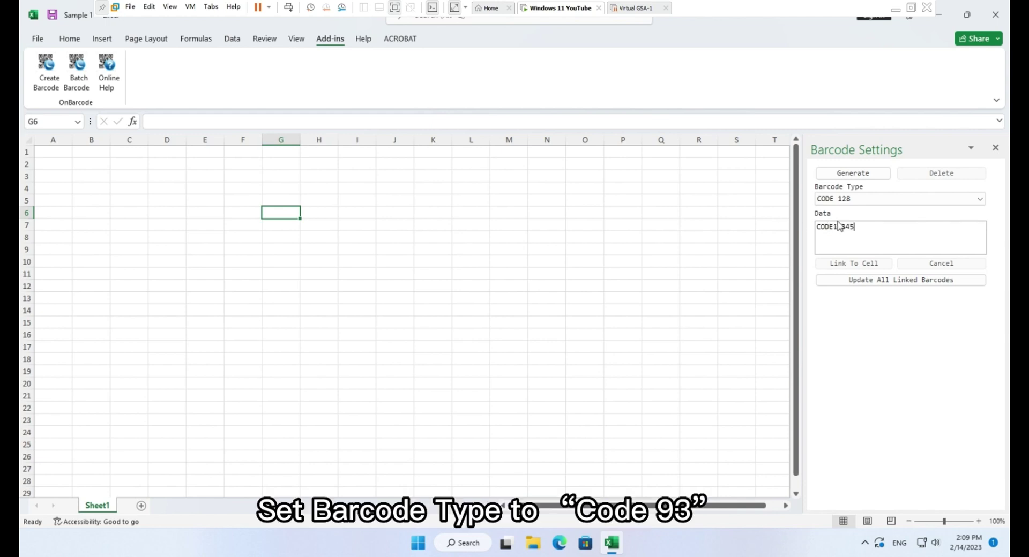
left_click(882, 201)
scroll(887, 252, "up", 2)
left_click(887, 254)
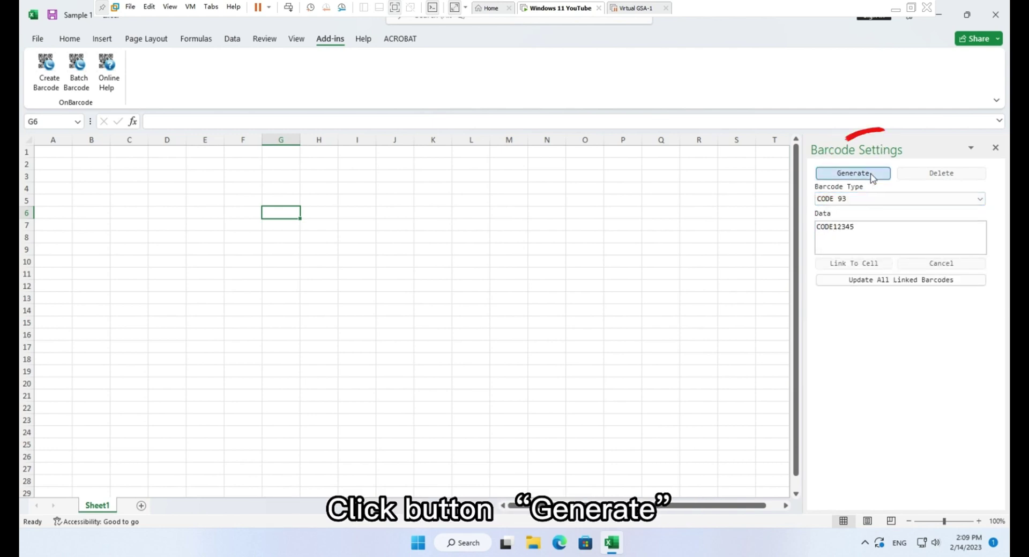
left_click(852, 173)
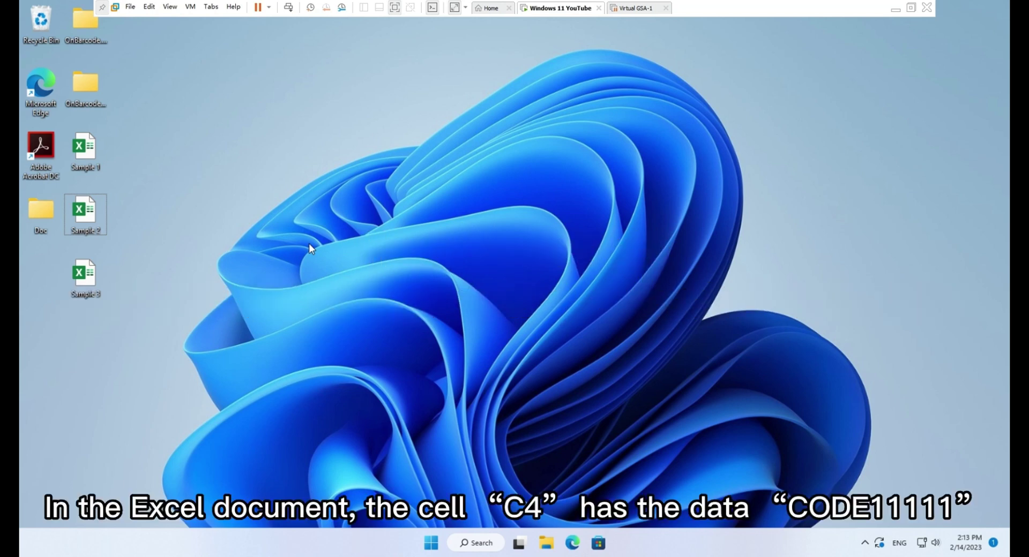
Open the Sample 2 workbook, which holds CODE11111 in cell C4.
double_click(102, 217)
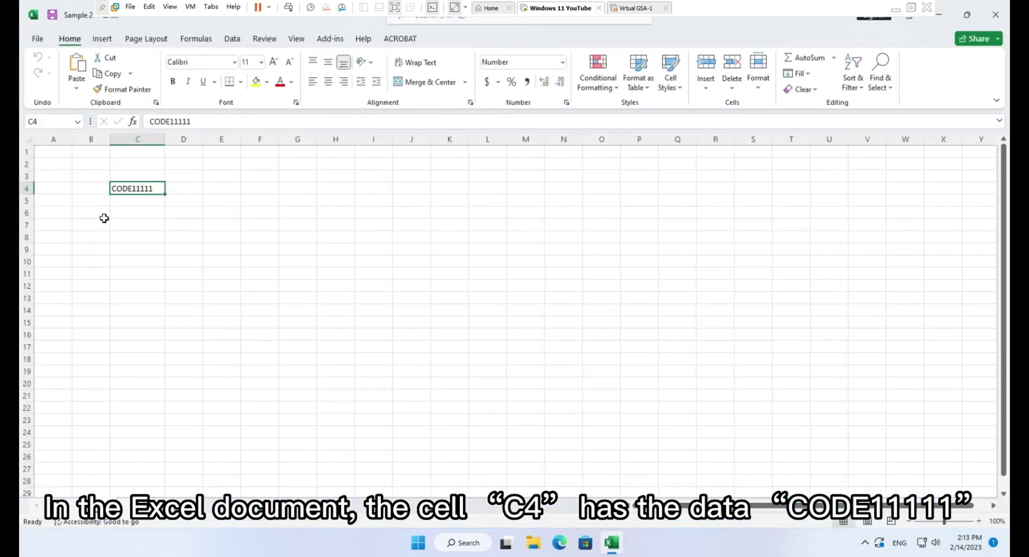
At cell I7, generate a CODE 93 barcode with data CODE12345 using OnBarcode.
left_click(391, 230)
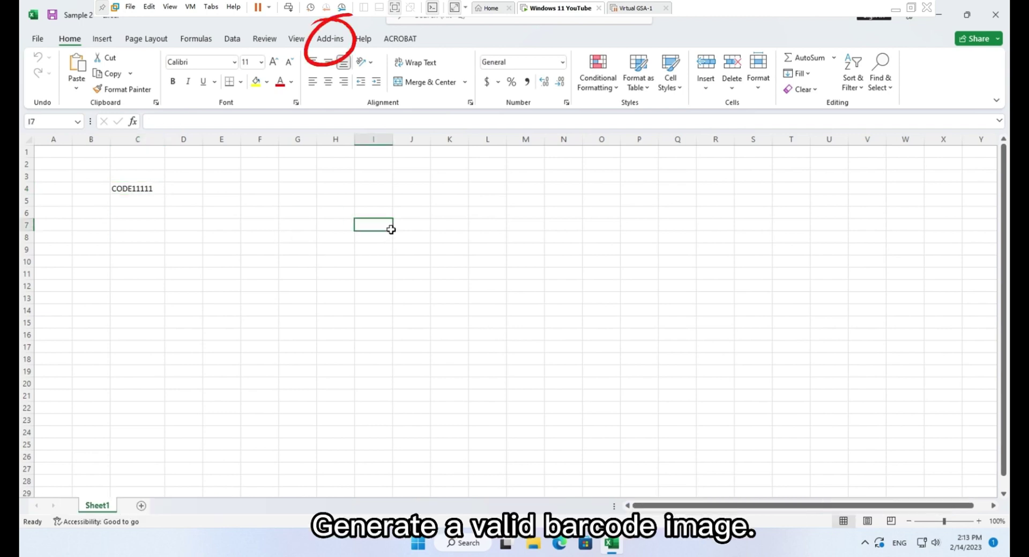
left_click(330, 39)
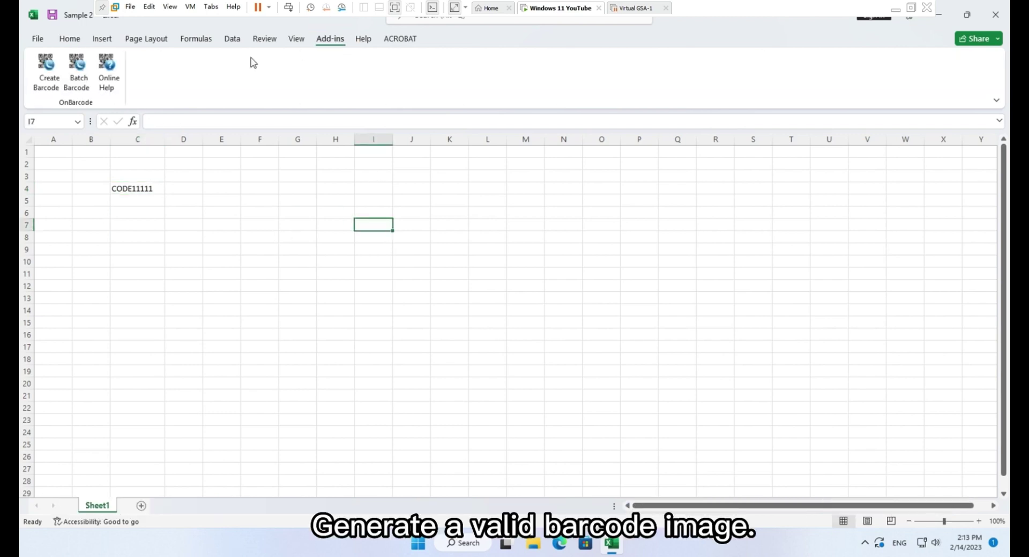
left_click(46, 70)
left_click(900, 199)
left_click(847, 231)
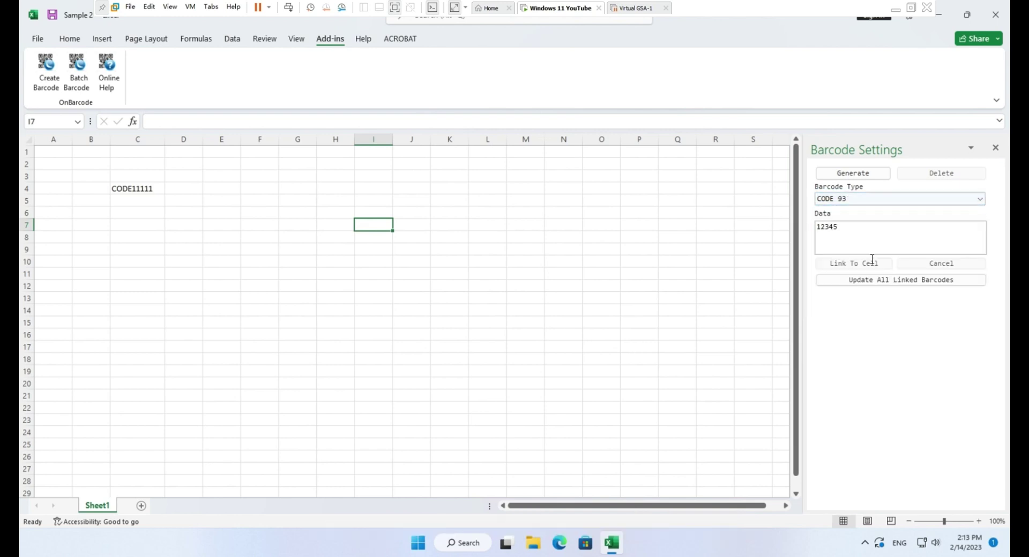
type("CODE12345")
left_click(852, 173)
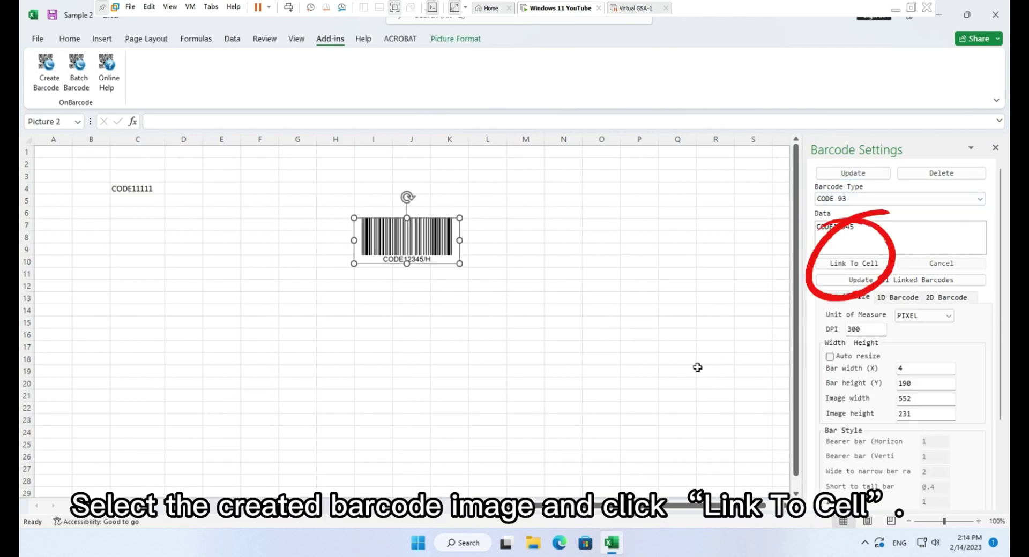
Link the barcode to cell C4 and update it to encode CODE11111.
left_click(424, 246)
left_click(854, 263)
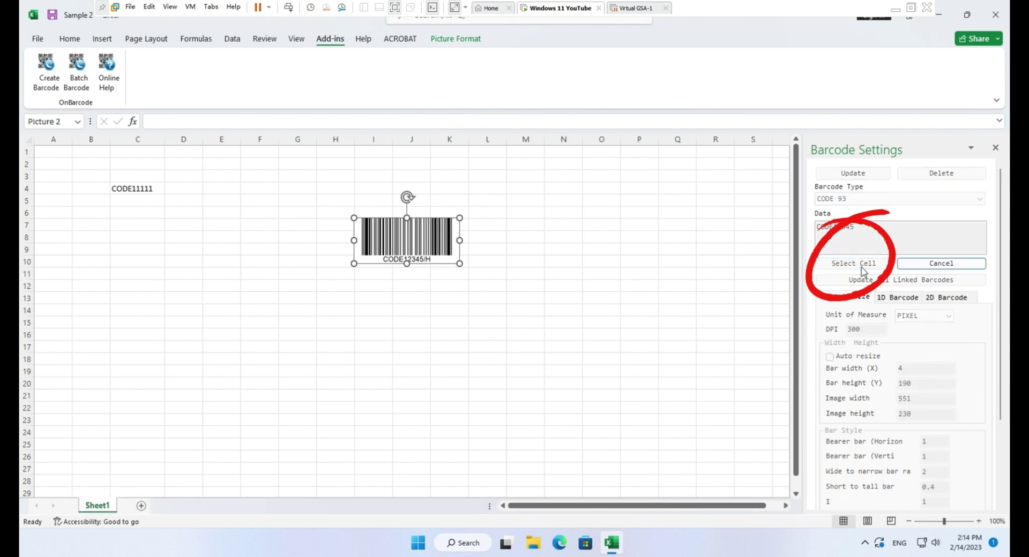
left_click(138, 195)
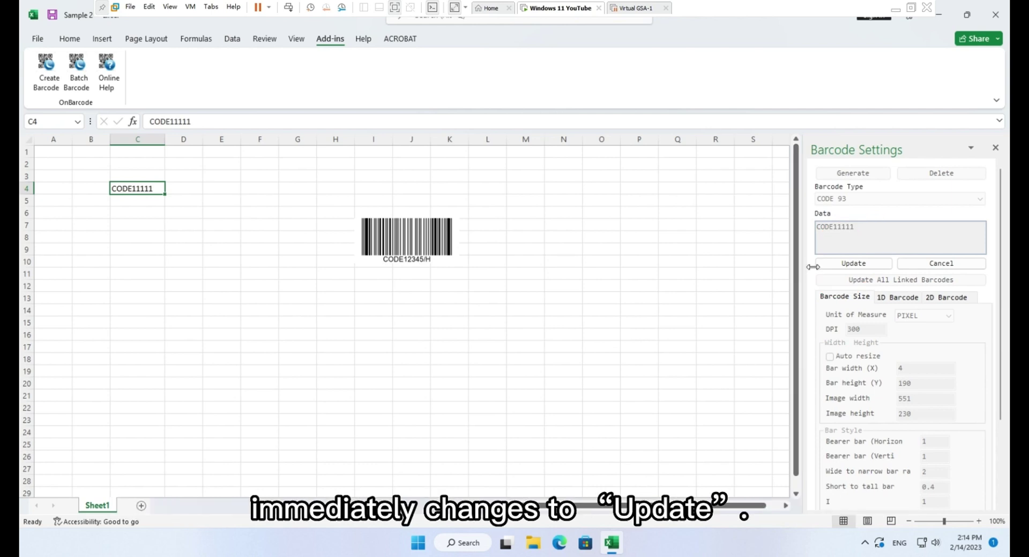
left_click(872, 265)
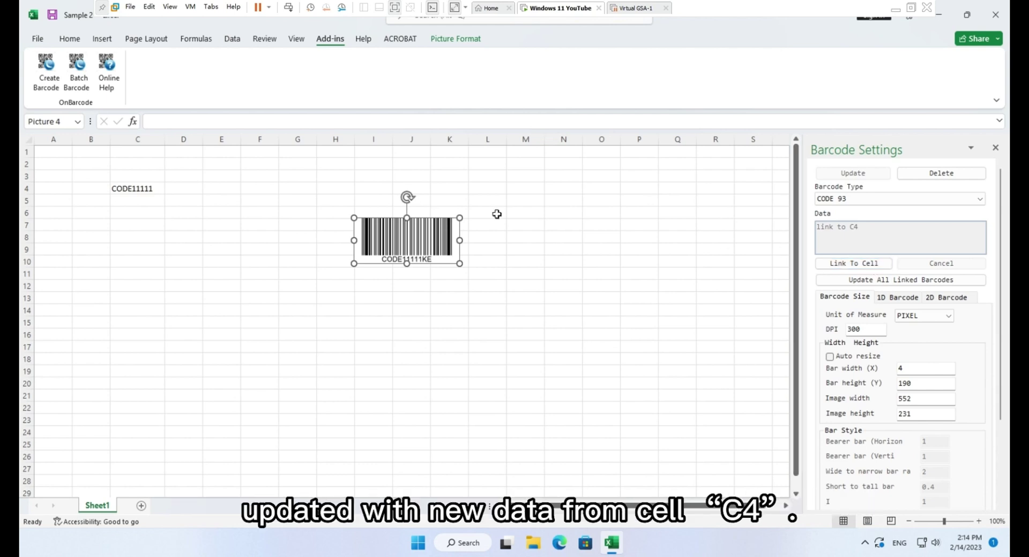
Change C4 to CODE22222 and update the linked barcode to match.
left_click(140, 189)
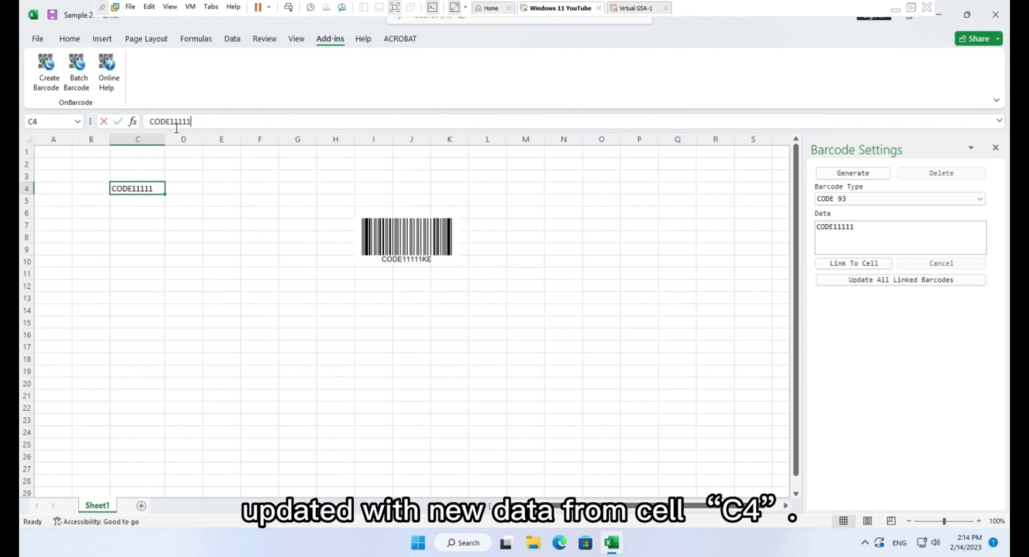
left_click_drag(168, 122, 191, 122)
type("22222")
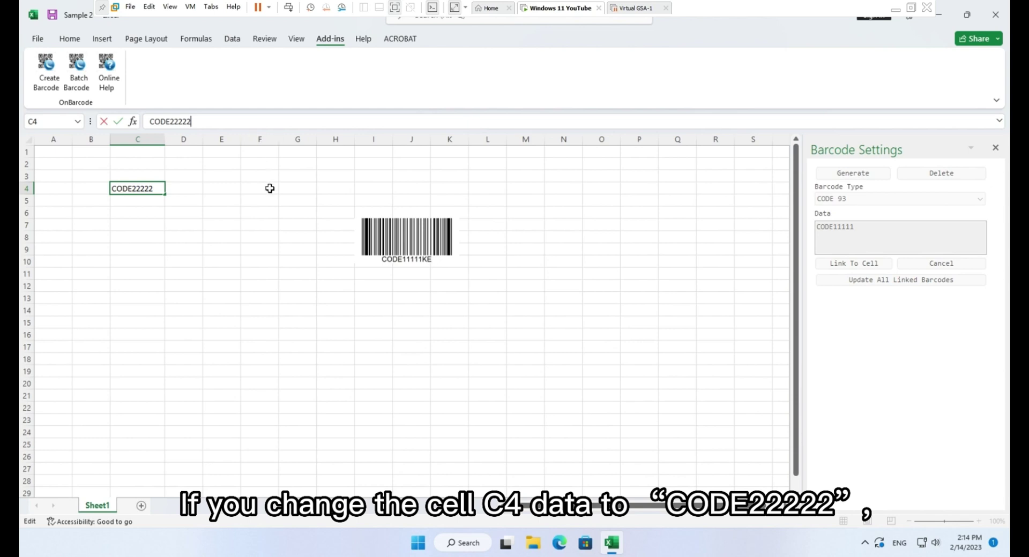
left_click(414, 244)
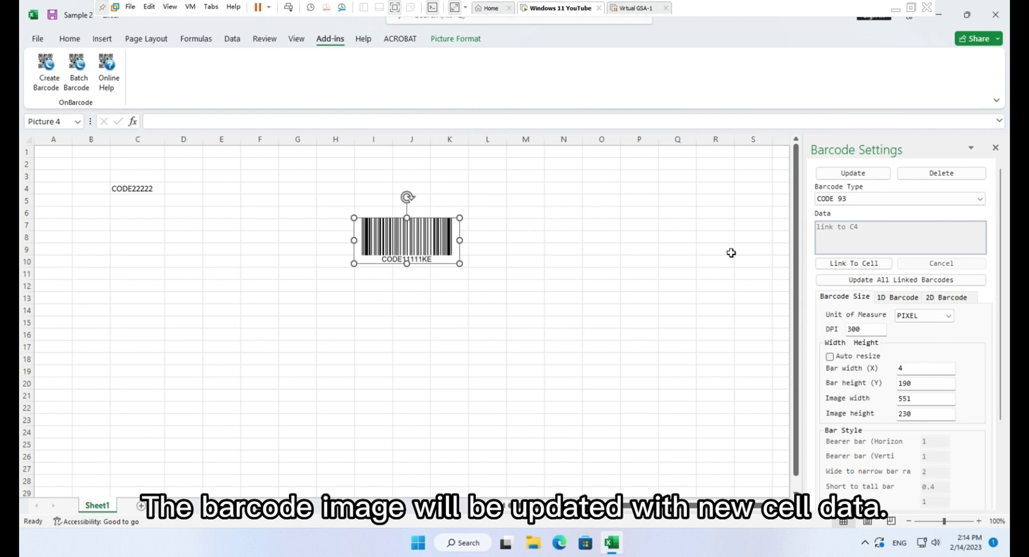
left_click(879, 174)
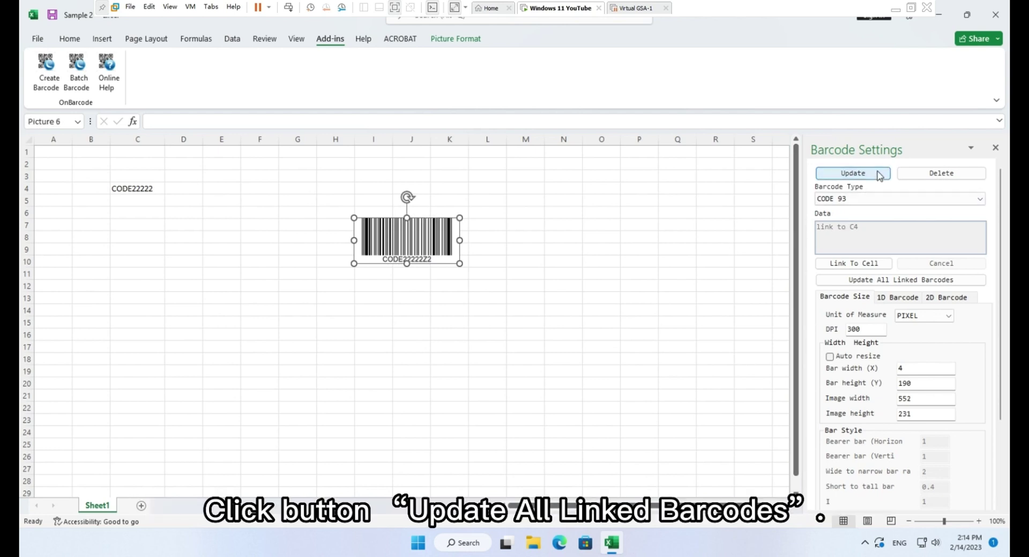
Change the value in cell C4 to CODE33333.
left_click(163, 187)
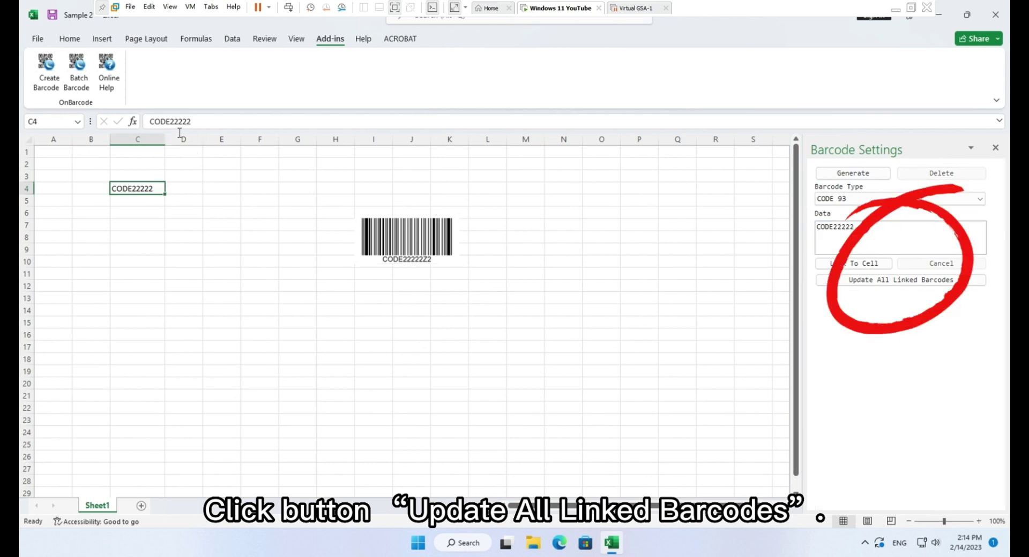
left_click_drag(168, 121, 202, 122)
type("33333")
Refresh all cell-linked barcodes, then reopen the Sample 1 workbook.
left_click(444, 239)
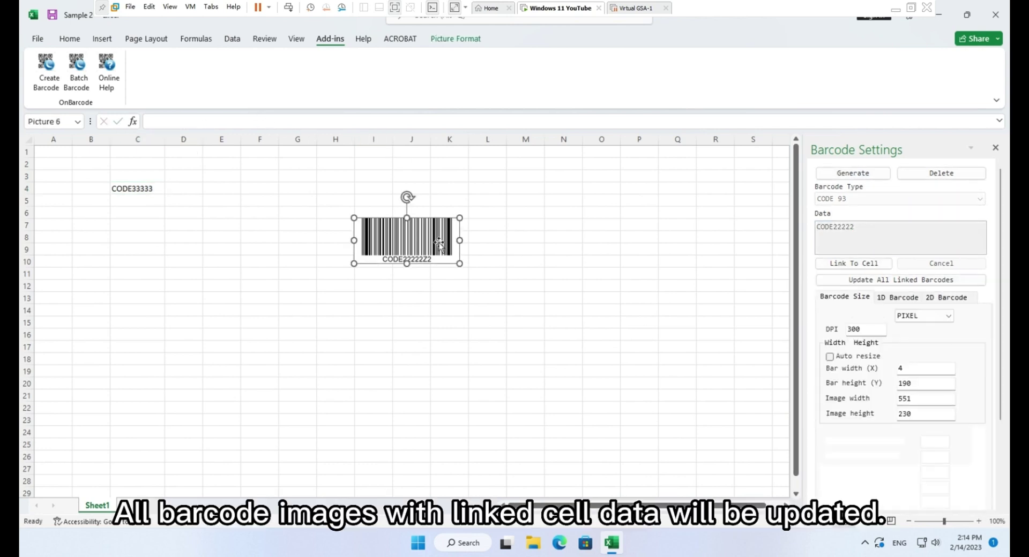
left_click(582, 227)
left_click(910, 283)
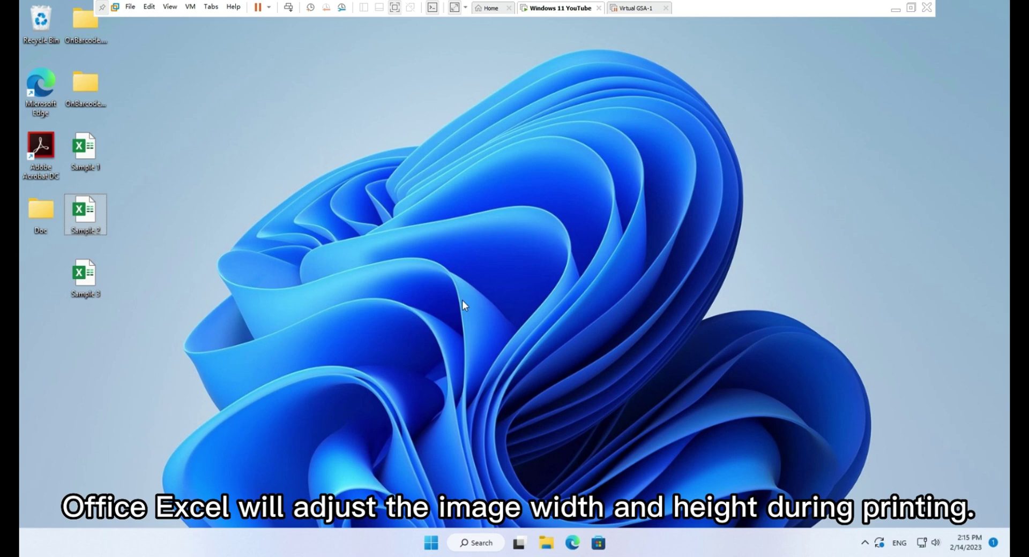
double_click(88, 158)
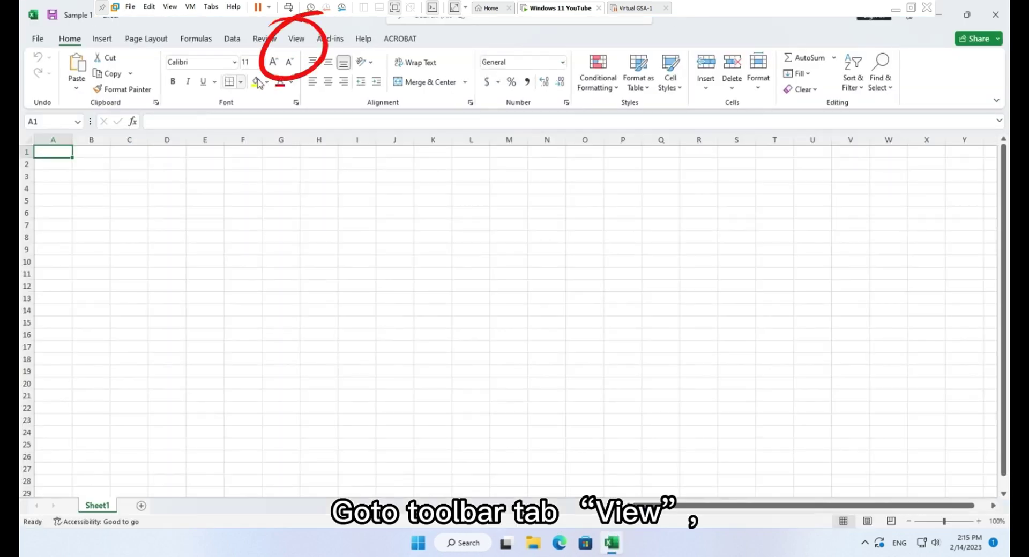
Switch Sample 1 to Page Layout view and select cell B2 for the barcode.
left_click(298, 41)
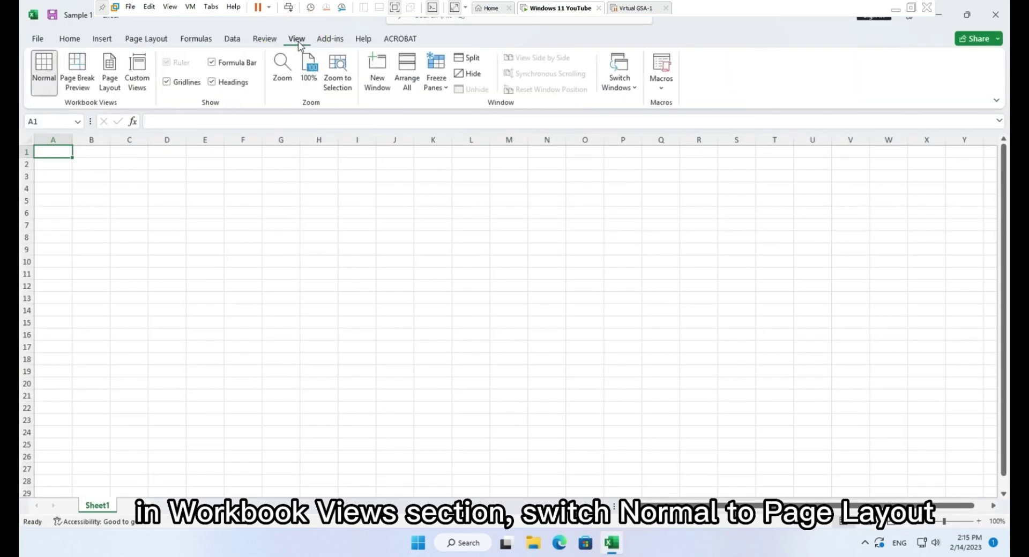
left_click(113, 84)
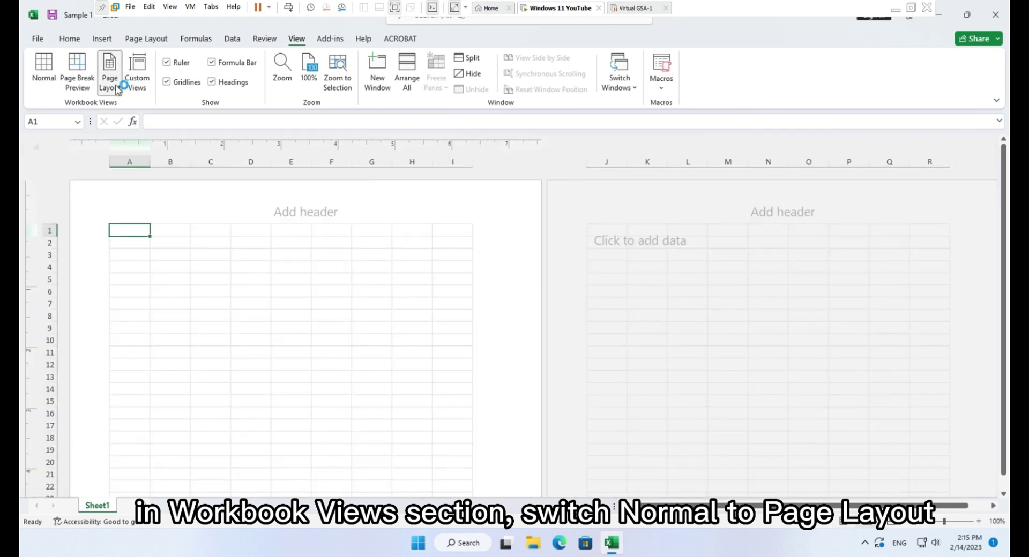
left_click(178, 231)
left_click(177, 250)
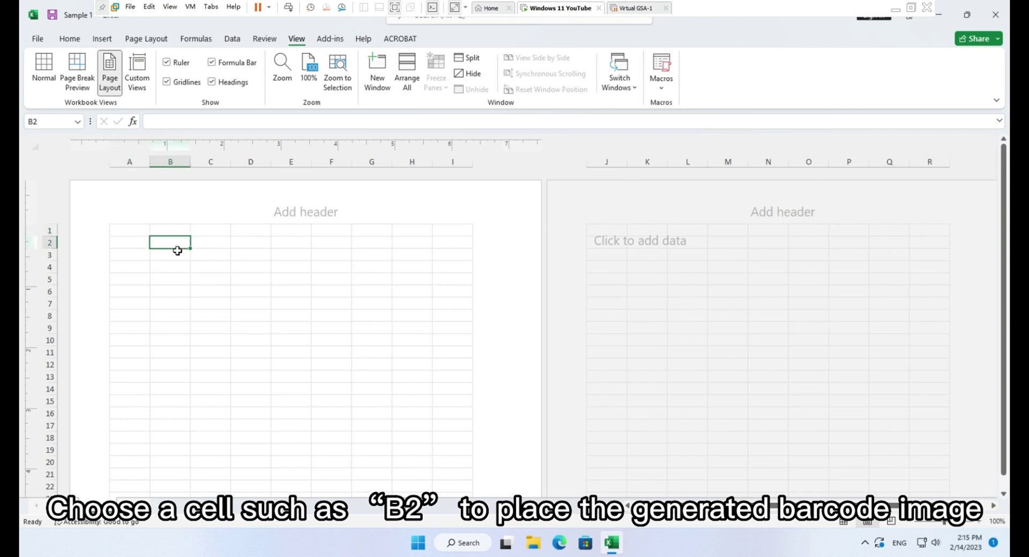
left_click(331, 39)
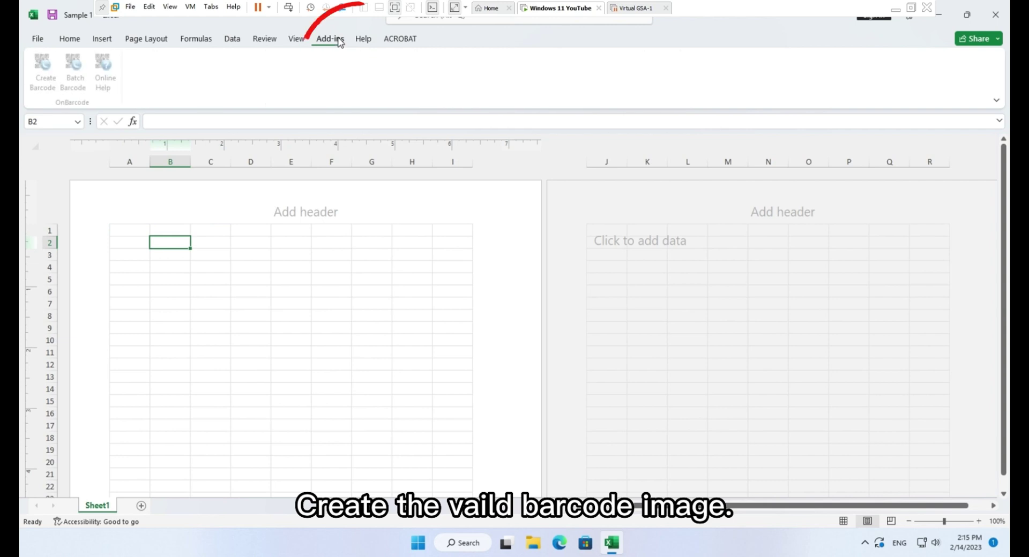
At cell B2, generate a CODE 93 barcode with data CODE93 from Barcode Settings.
left_click(56, 86)
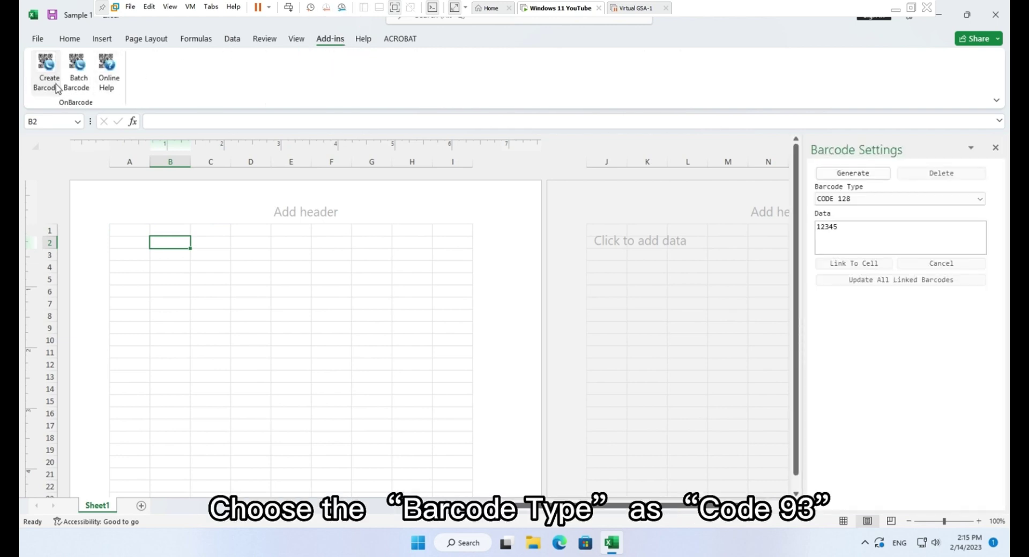
left_click(867, 200)
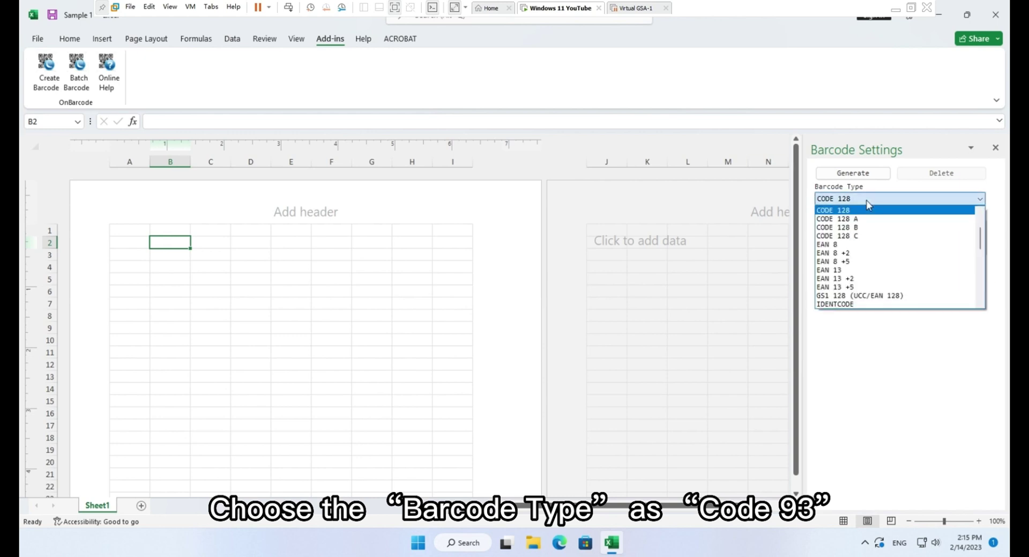
scroll(884, 236, "up", 3)
left_click(882, 240)
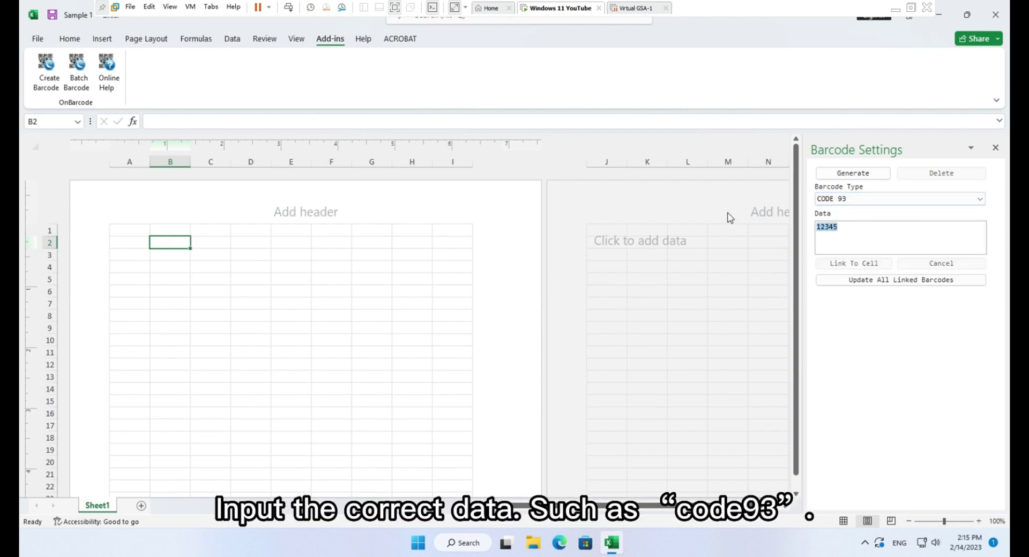
type("CODE93")
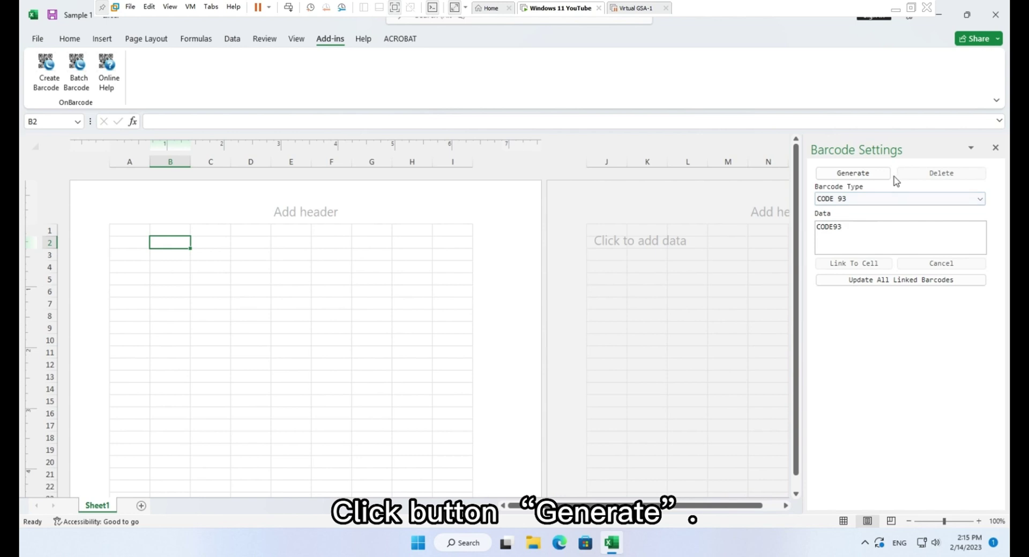
left_click(876, 177)
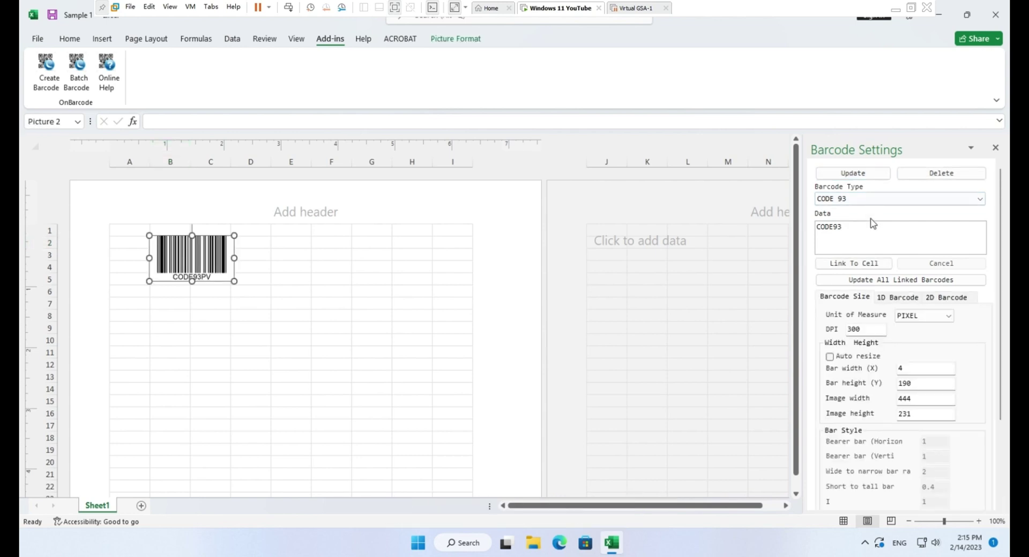
Turn on auto resize and set the barcode units to inches at 900 DPI.
left_click(830, 357)
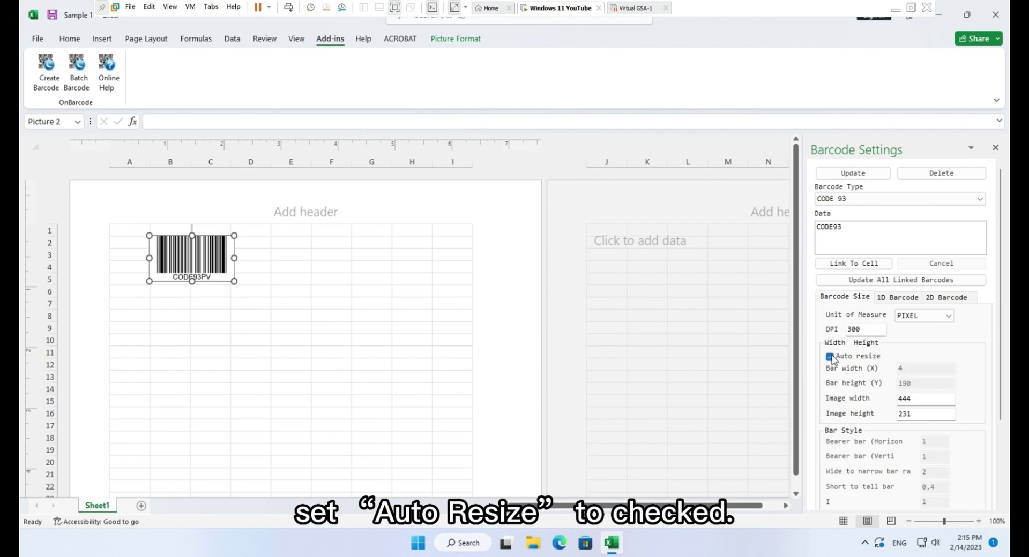
left_click(935, 317)
left_click(926, 340)
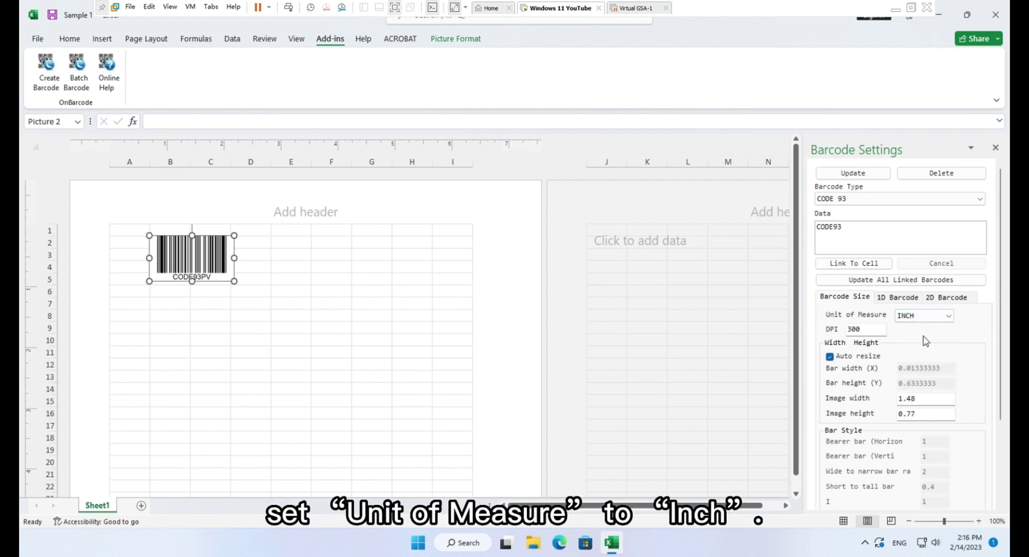
key("Tab")
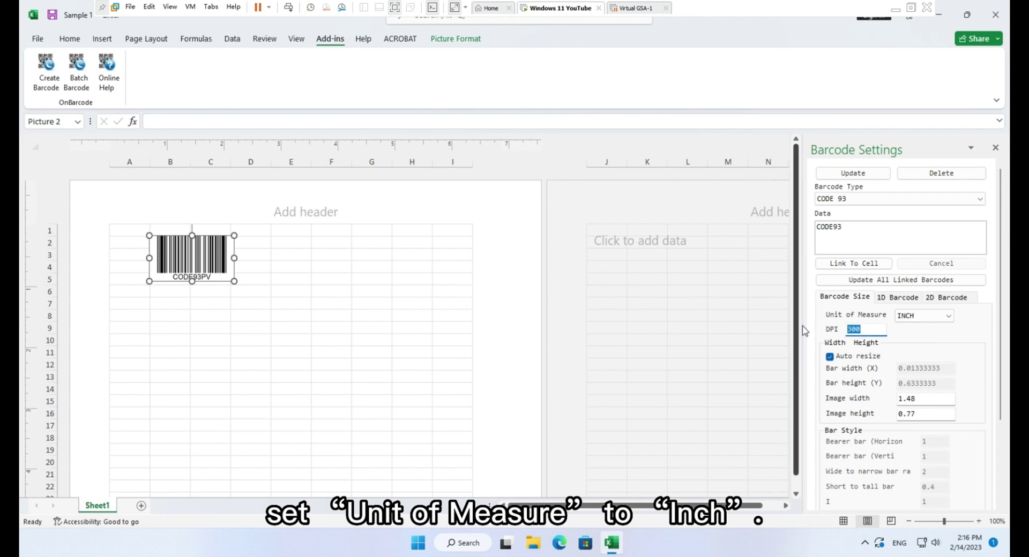
type("900")
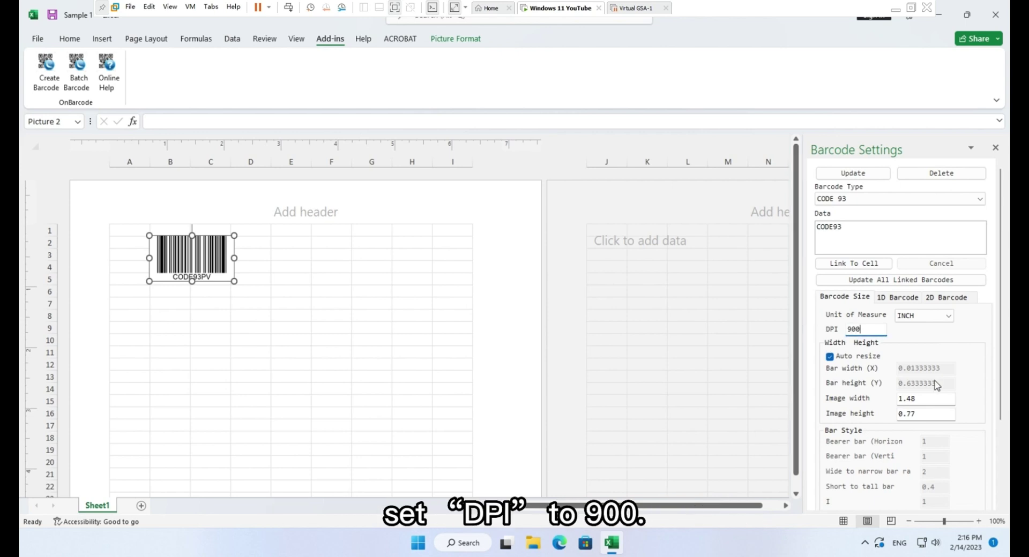
Set the barcode image to 2 × 1.2 with a 0.1 text margin.
left_click_drag(939, 399, 787, 401)
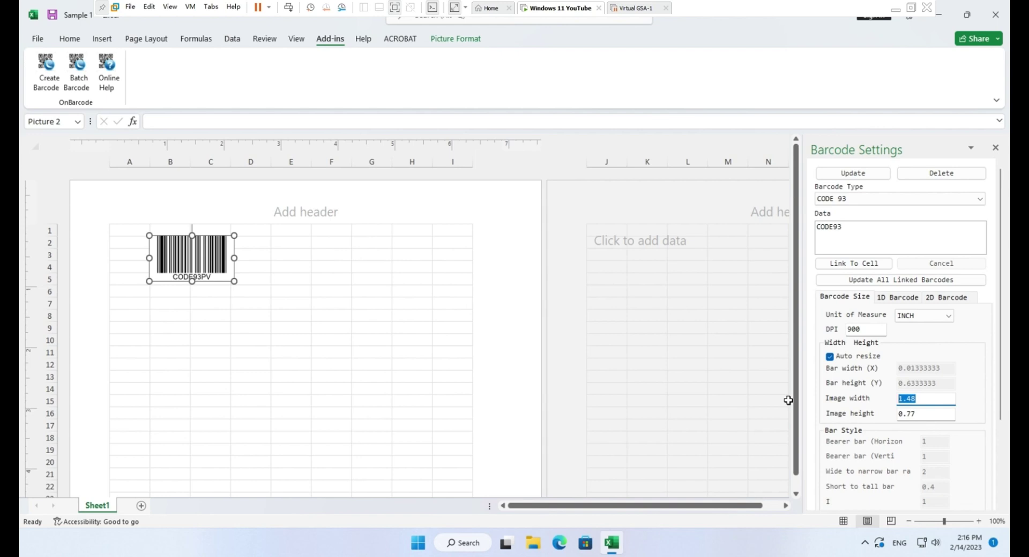
type("2")
left_click_drag(944, 422, 817, 412)
type("1")
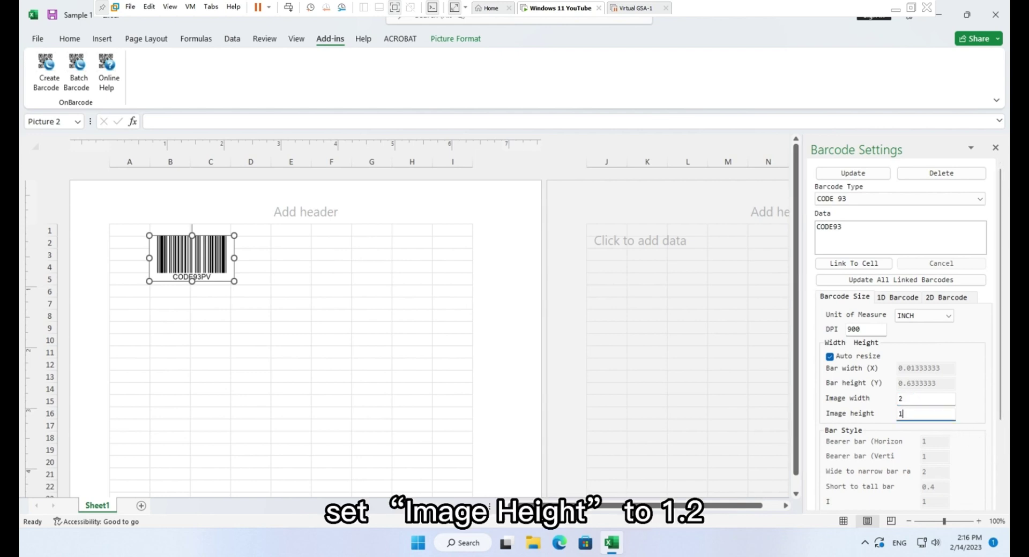
type(".2")
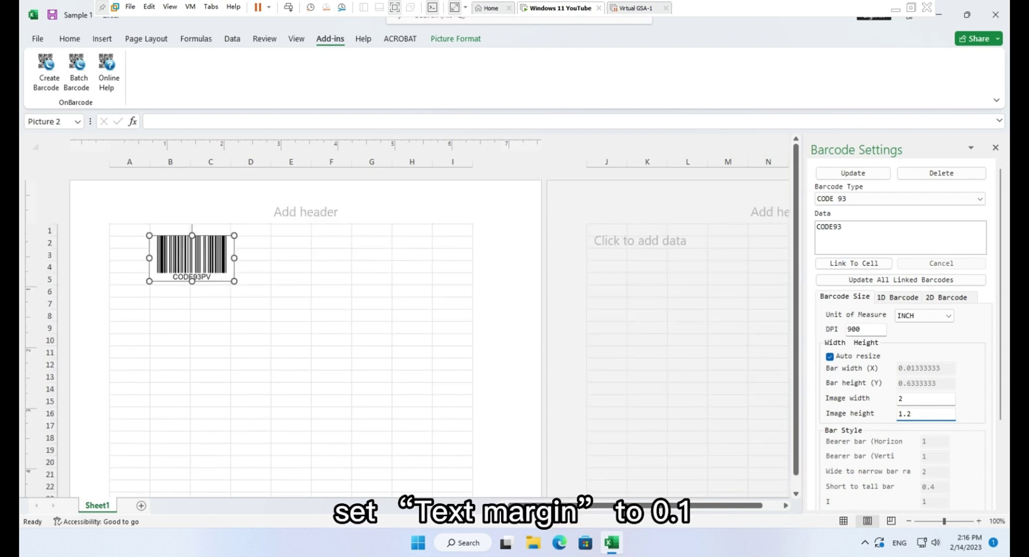
scroll(985, 466, "down", 3)
left_click_drag(931, 478, 839, 477)
type("0.1")
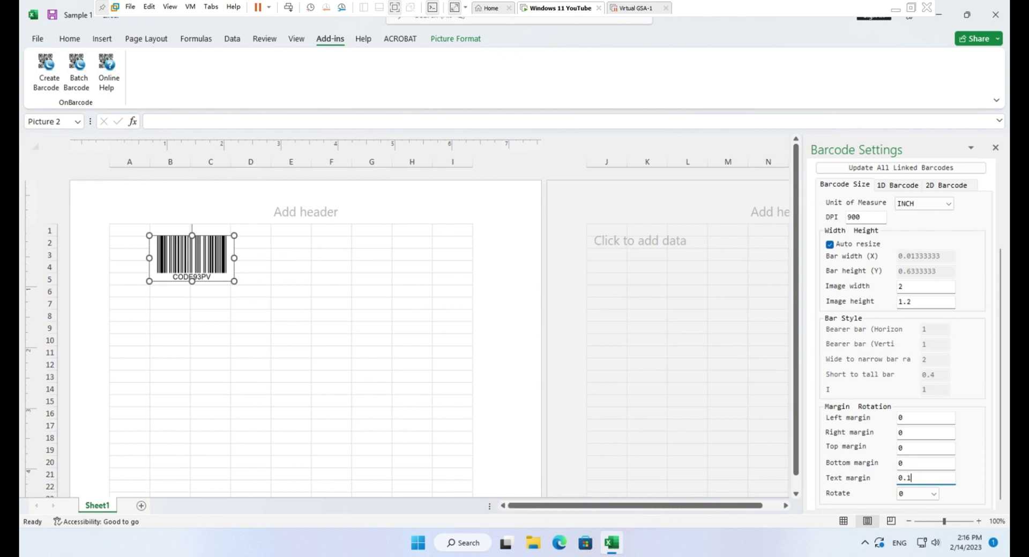
Set the 1D barcode text size to 14, update the CODE93 barcode, and select A1.
left_click(912, 187)
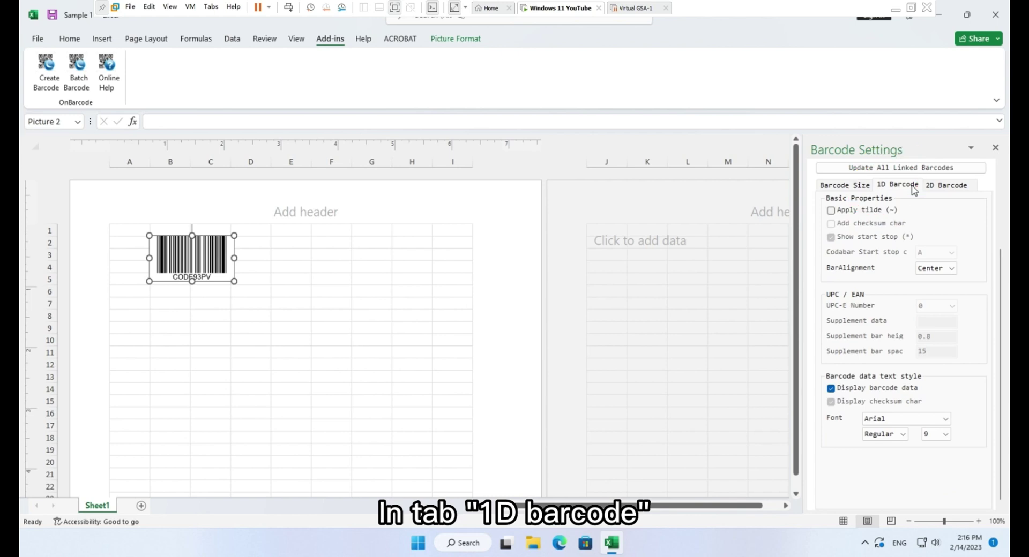
left_click(948, 435)
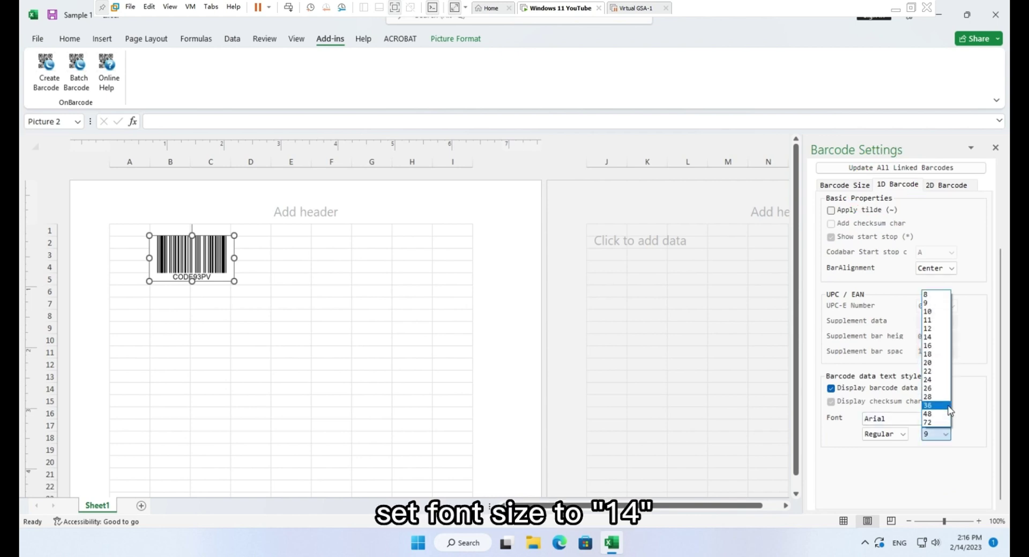
left_click(949, 344)
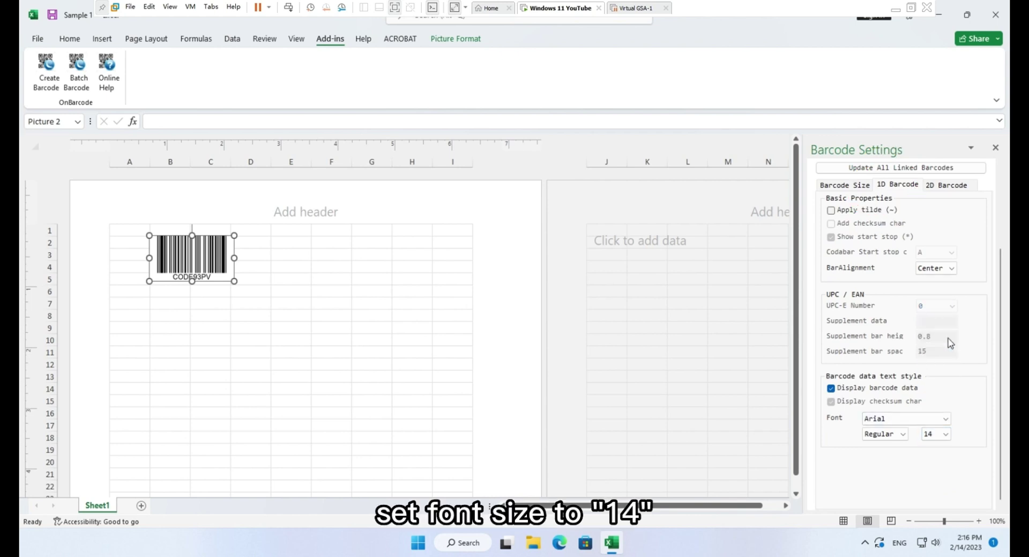
scroll(959, 348, "up", 3)
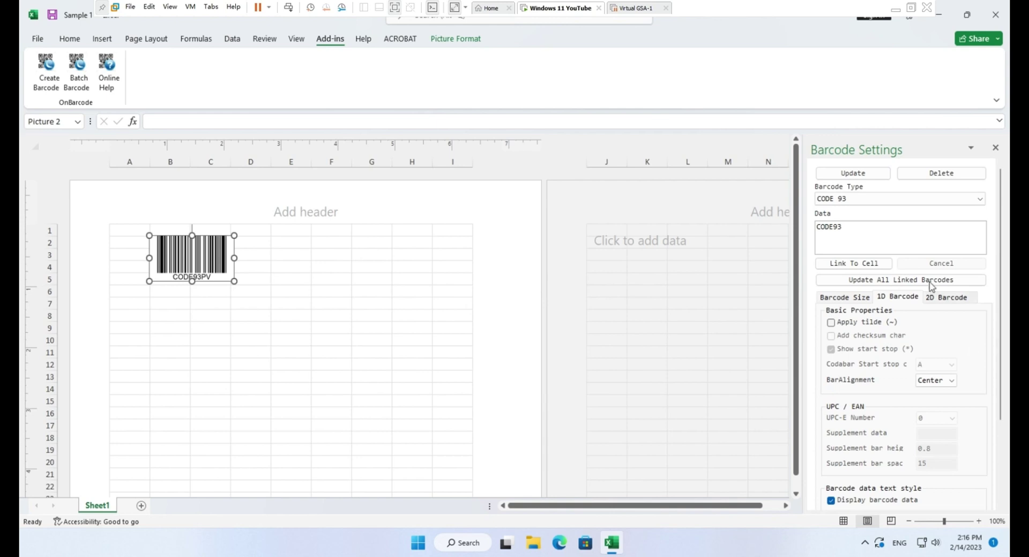
left_click(874, 177)
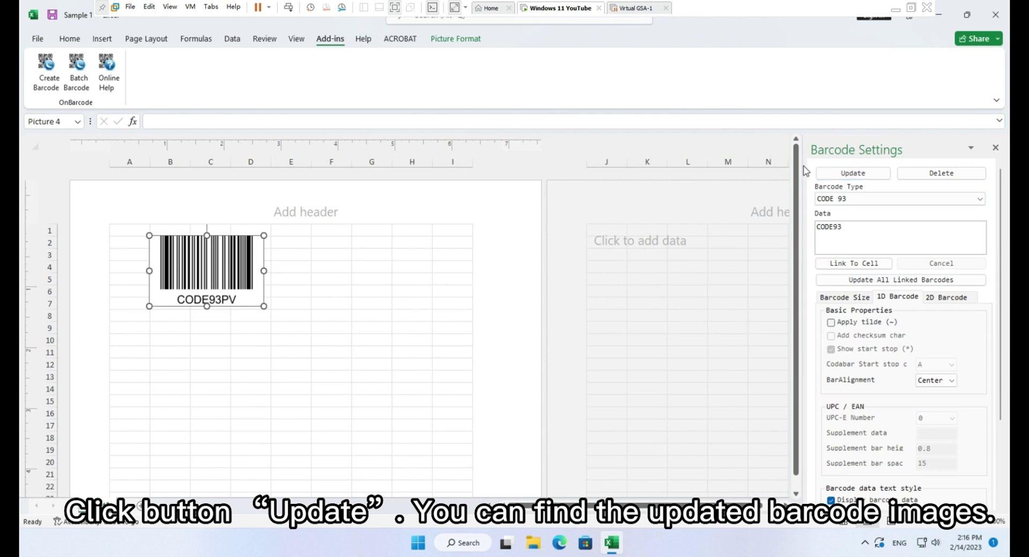
left_click(134, 232)
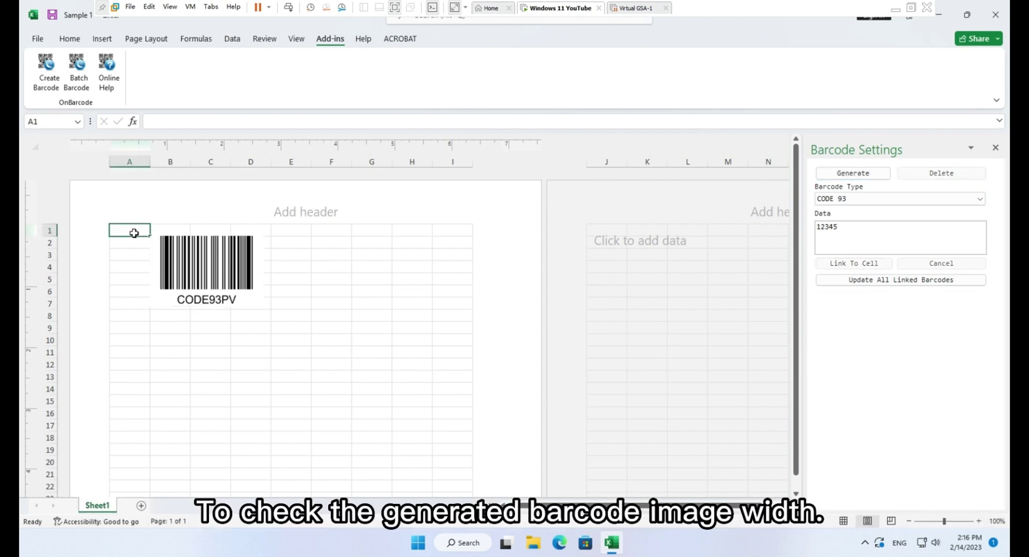
Fill cells A1:E9 behind the barcode with grey.
left_click_drag(134, 232, 306, 330)
right_click(297, 261)
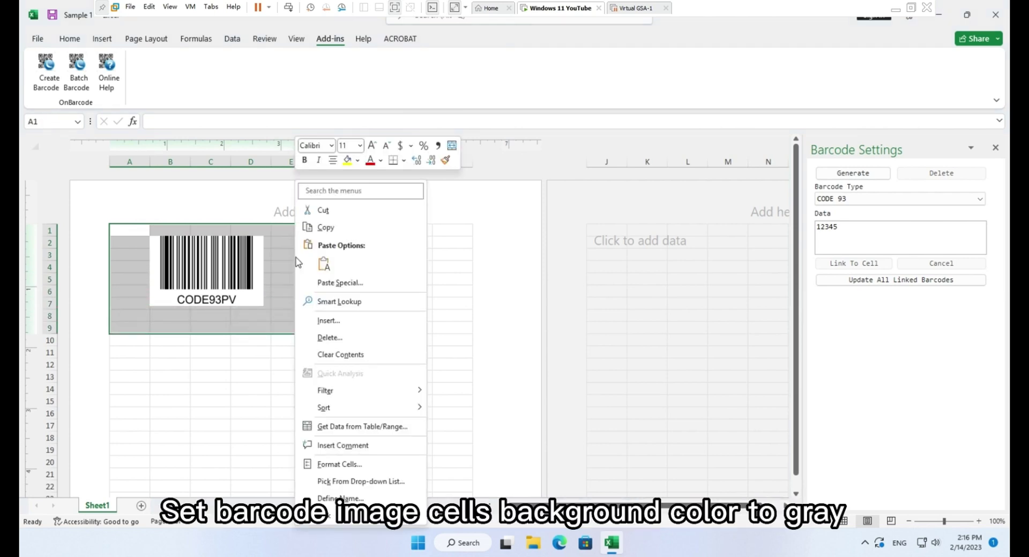
left_click(358, 160)
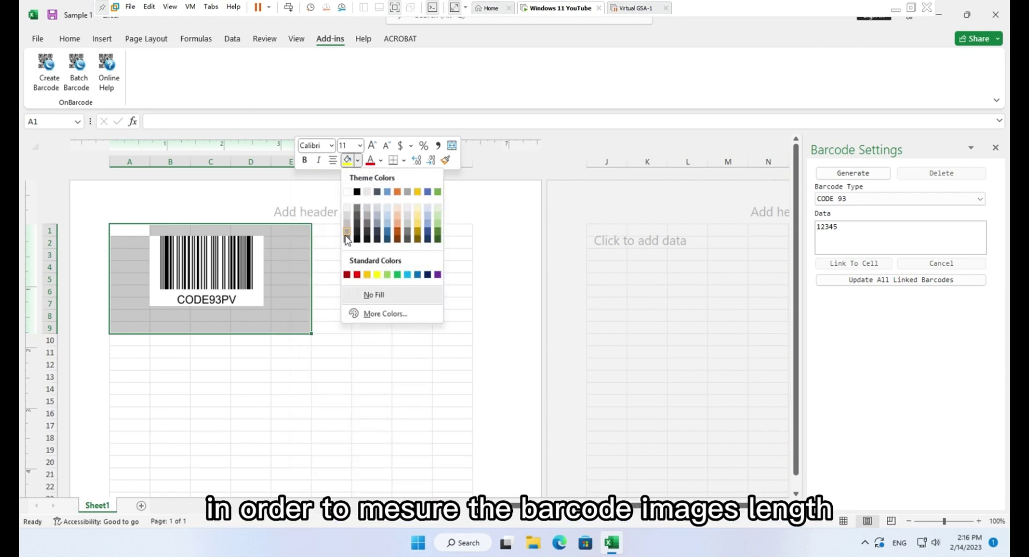
left_click(346, 240)
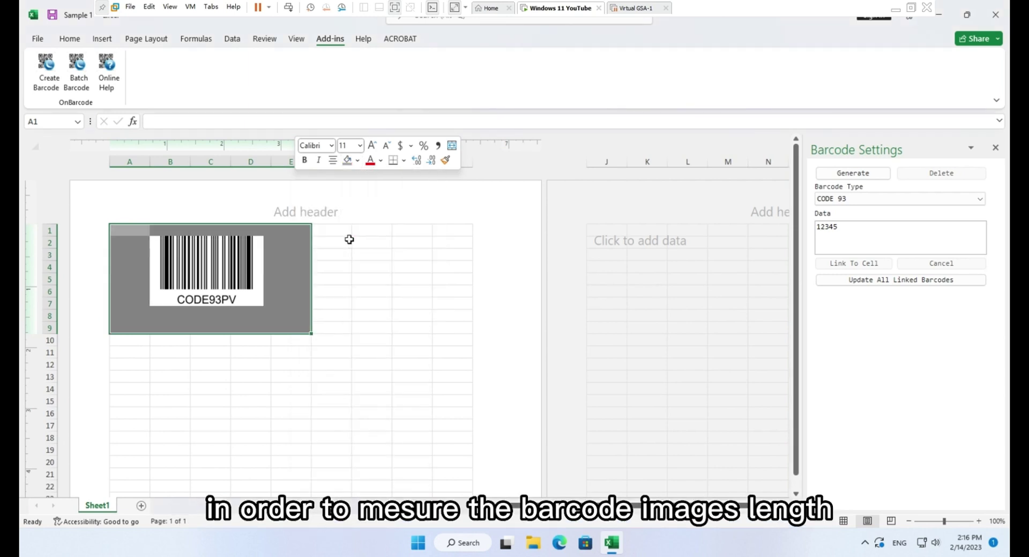
Export the sheet as Sample 1.pdf with Save as Adobe PDF.
left_click(41, 43)
left_click(60, 230)
left_click(546, 388)
left_click(408, 287)
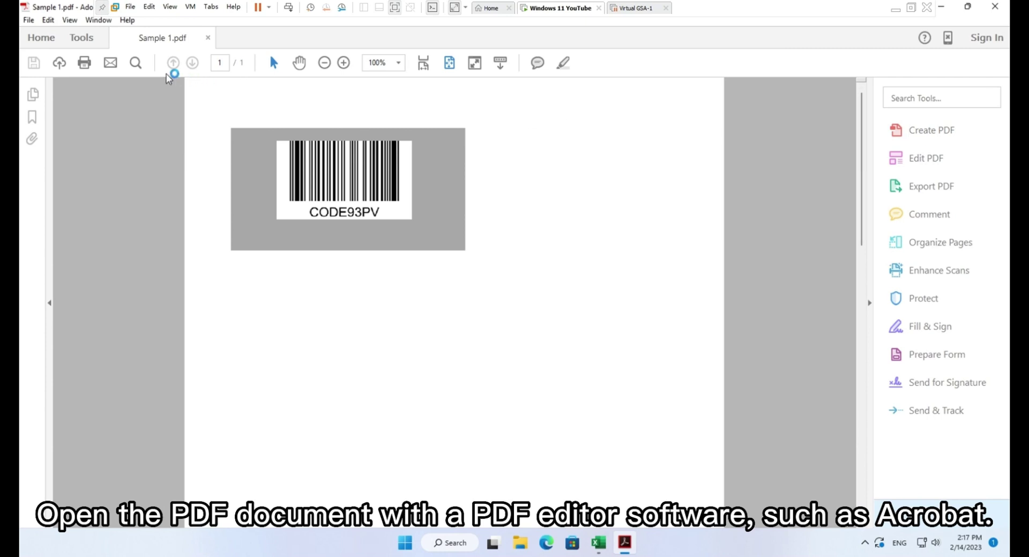
Measure the barcode's width edge to edge with Acrobat's Measuring Tool, about 2.06 in.
left_click(85, 40)
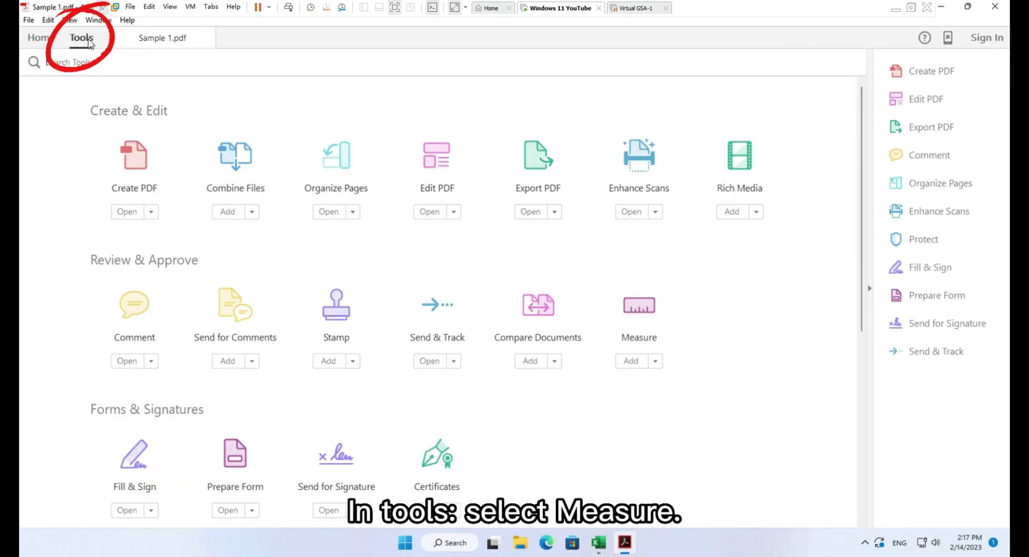
left_click(639, 318)
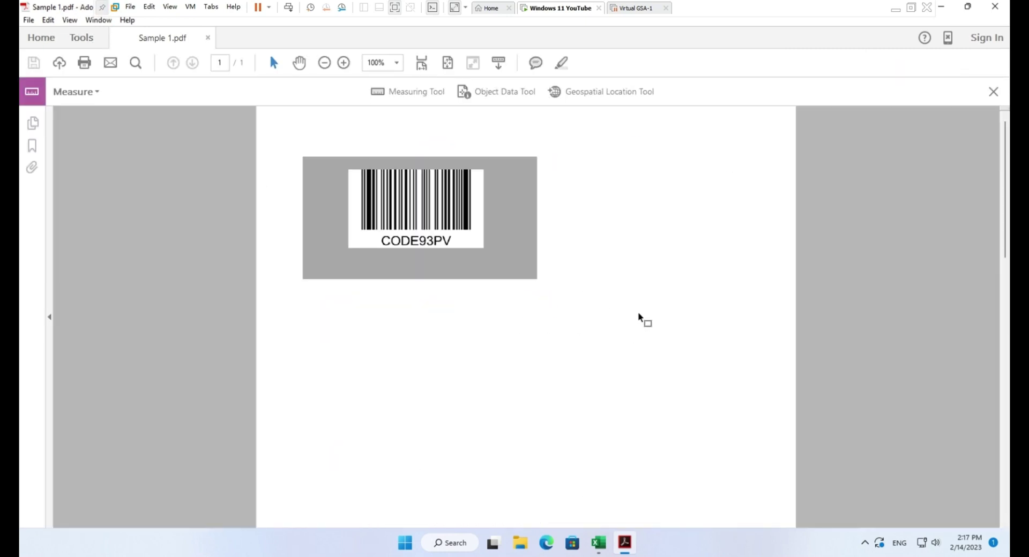
left_click(424, 96)
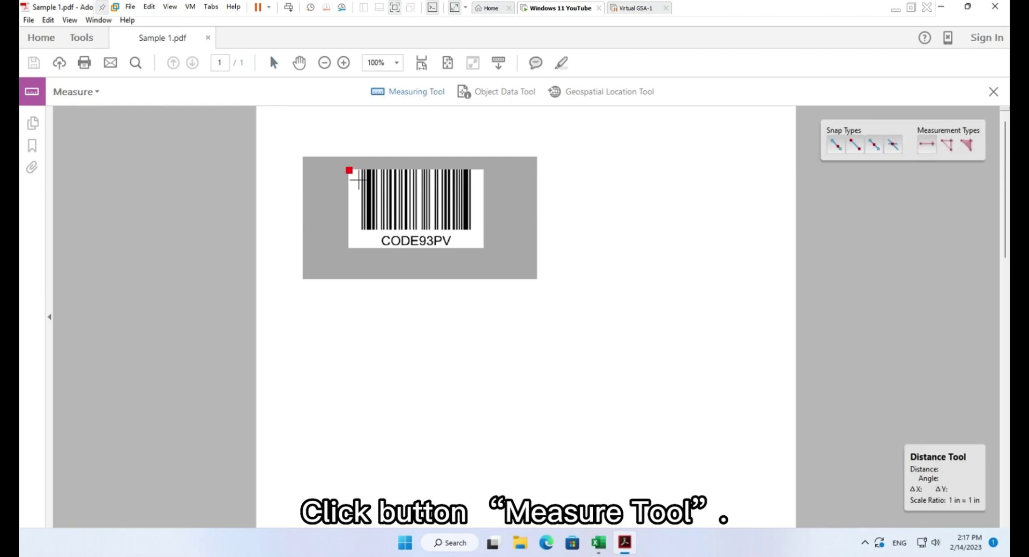
left_click(354, 176)
left_click(484, 173)
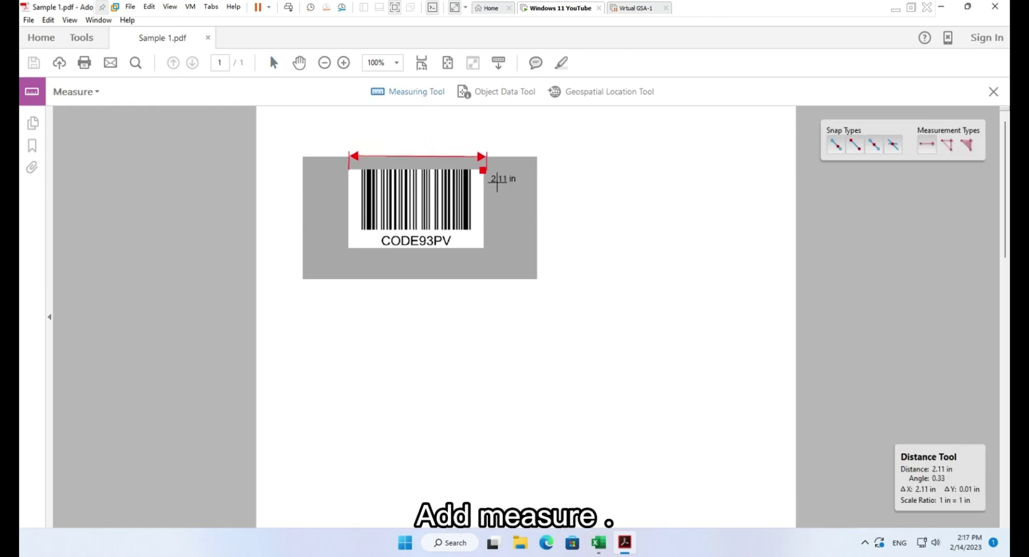
left_click(496, 145)
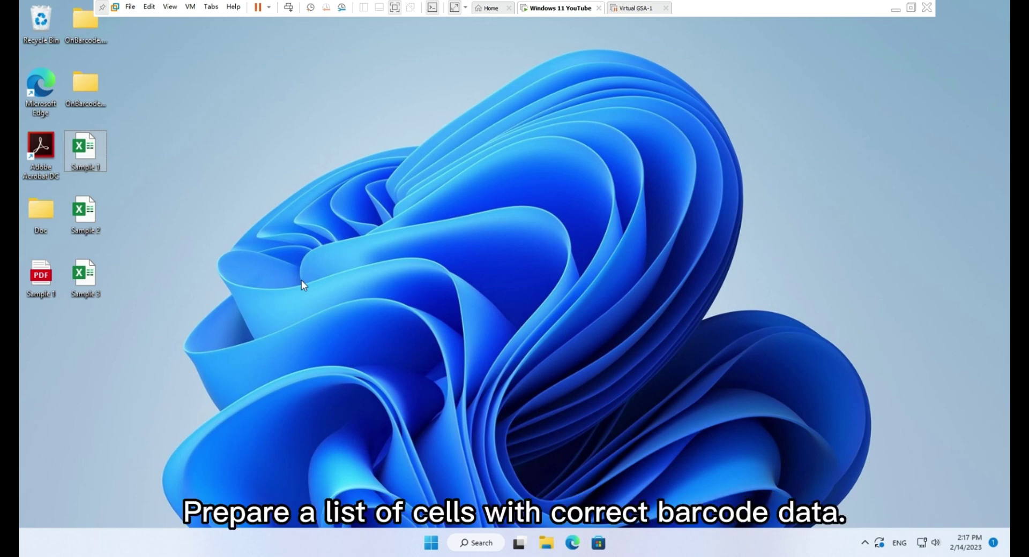
Open the Sample 3 workbook and the add-in's barcode settings pane.
double_click(94, 281)
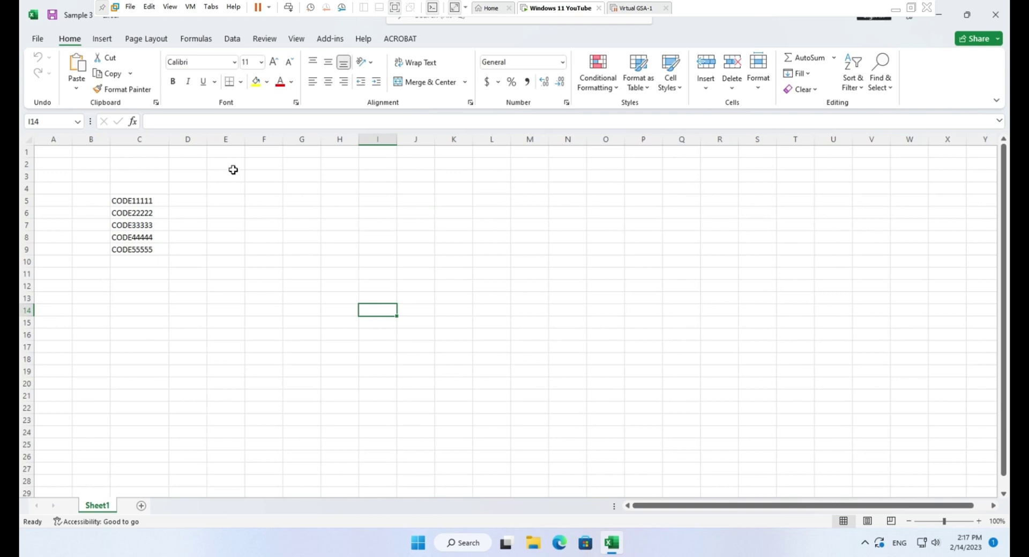
left_click(335, 43)
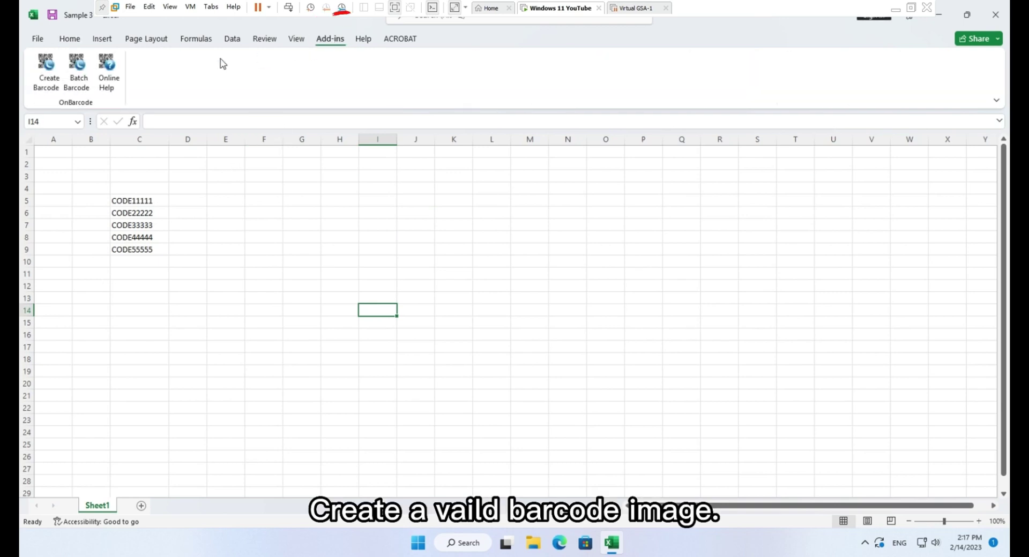
left_click(49, 75)
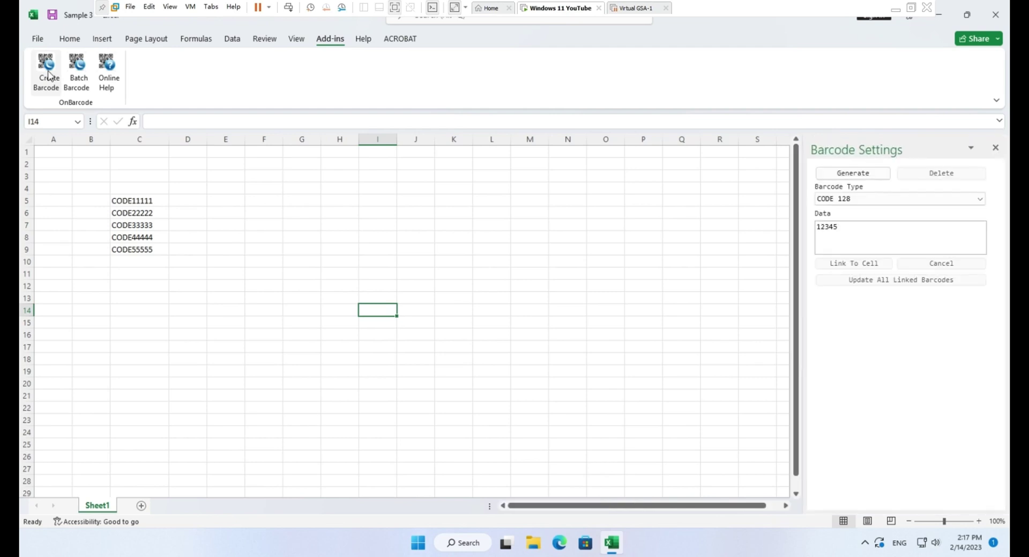
left_click(87, 75)
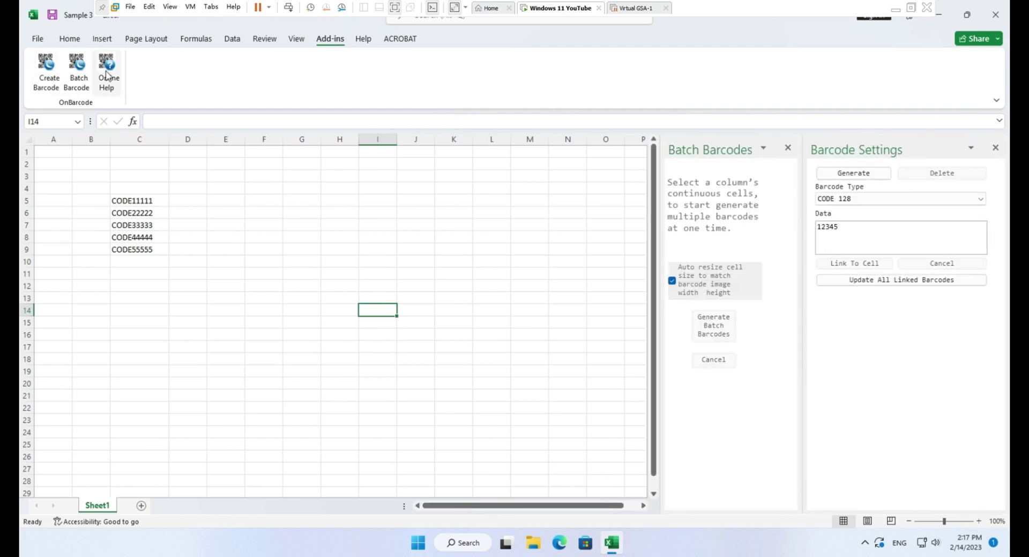
Generate a CODE 93 barcode with data CODE93 on the sheet near I14.
left_click(857, 199)
left_click(872, 253)
type("CODE93")
left_click(854, 173)
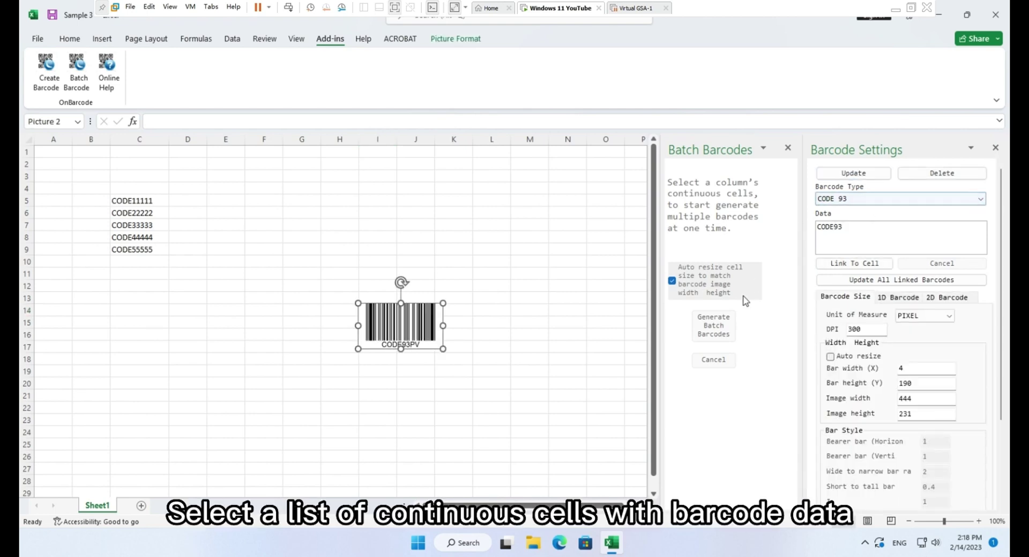
Start a batch for values C5:C9 using the existing CODE93 barcode as template.
left_click_drag(129, 201, 159, 252)
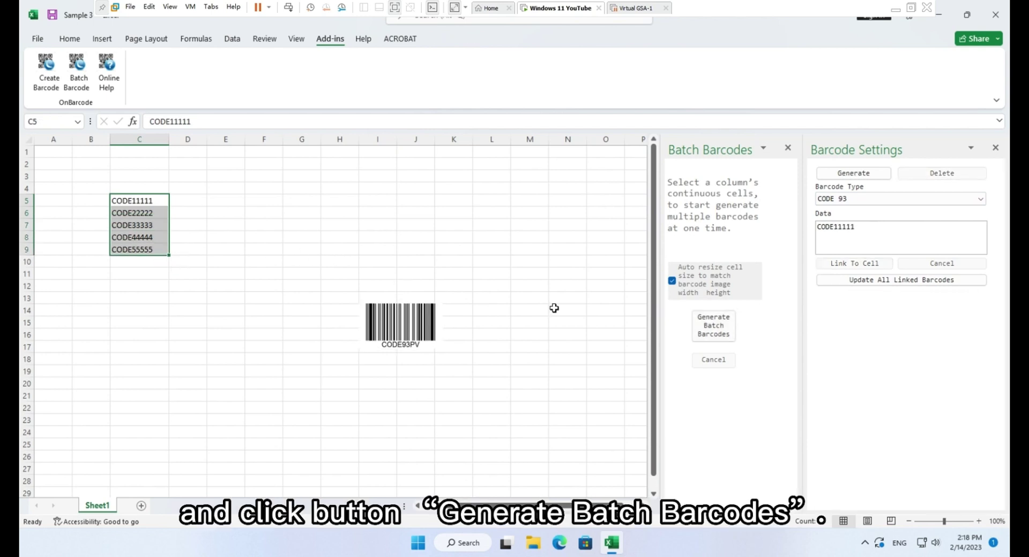
left_click(712, 329)
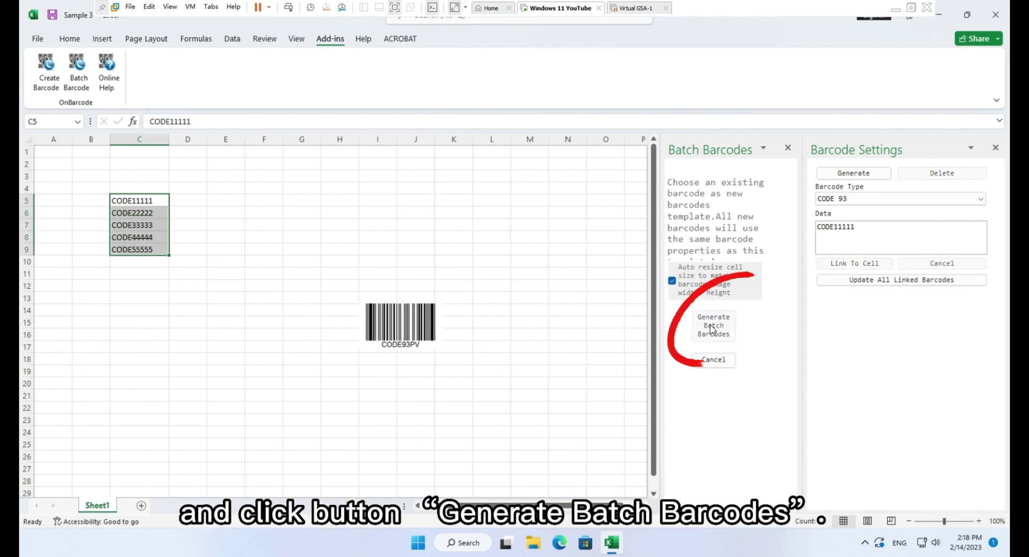
left_click(416, 335)
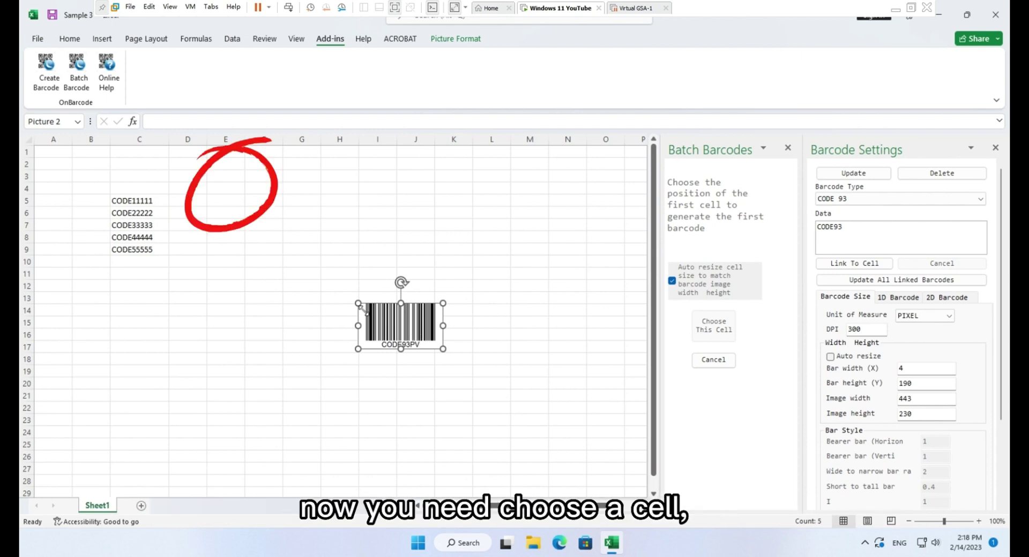
Generate the batch barcodes for CODE11111–CODE55555 starting at cell E5.
left_click(233, 202)
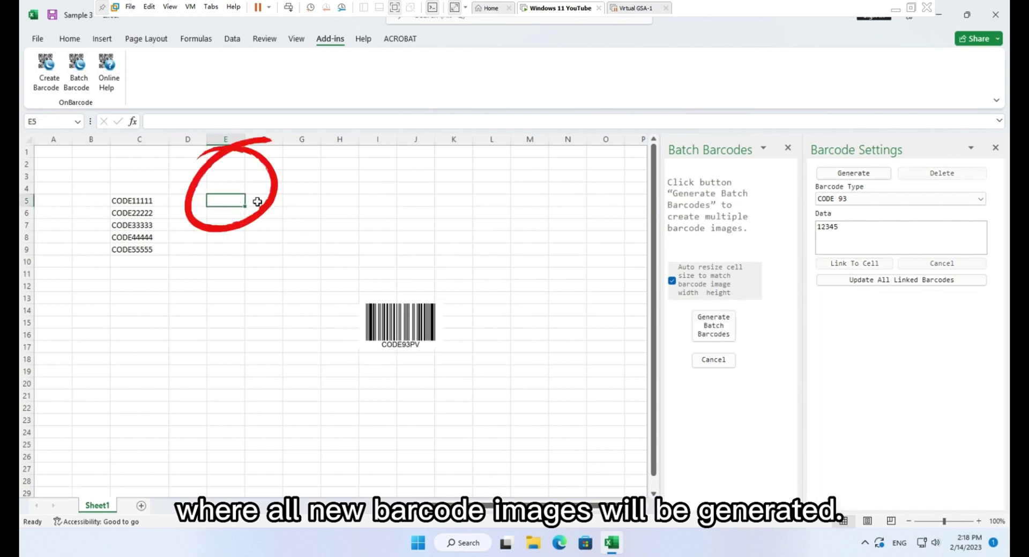
left_click(715, 328)
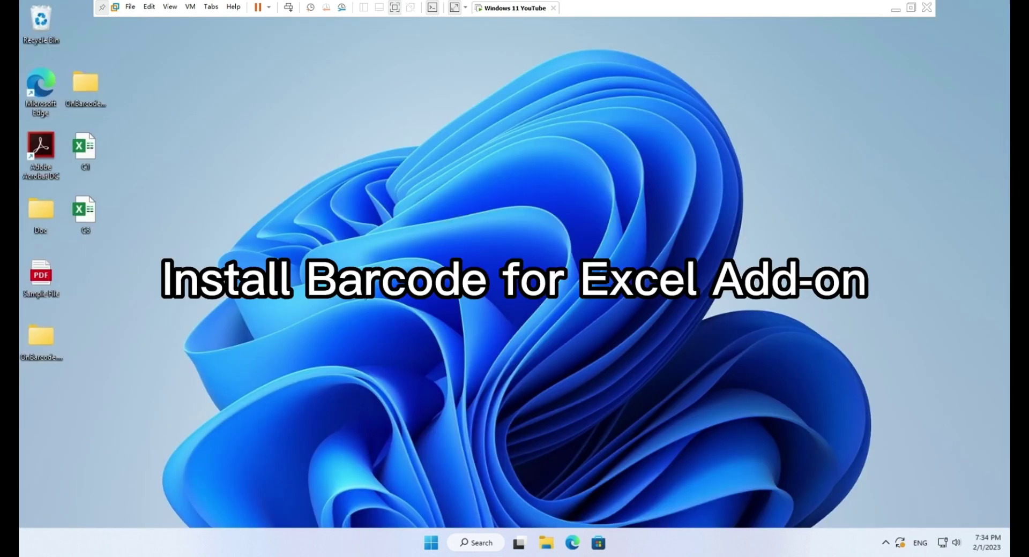
Run the setup exe from OnBarcode > Barcode Addin for Excel 2021 > 64-bit.
left_click(88, 86)
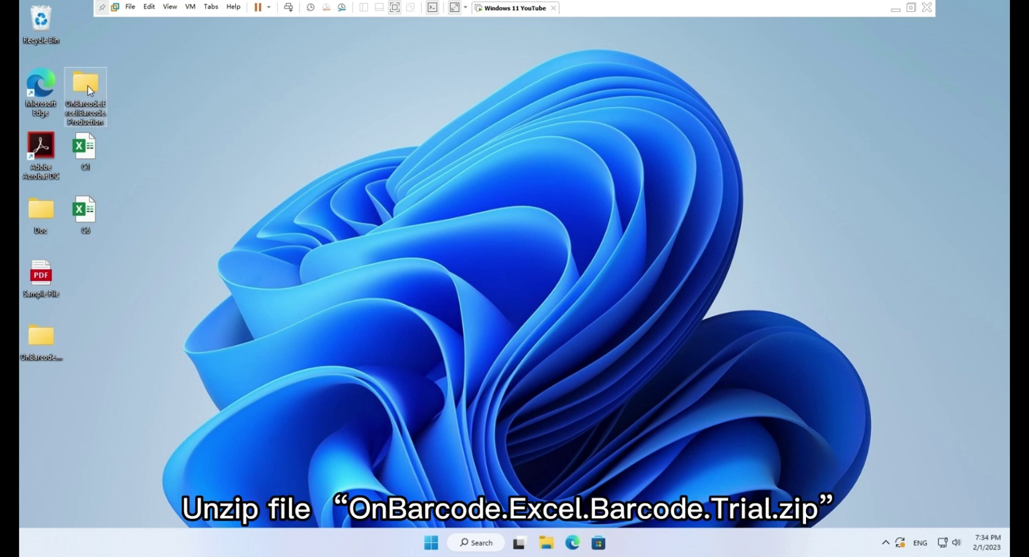
double_click(88, 86)
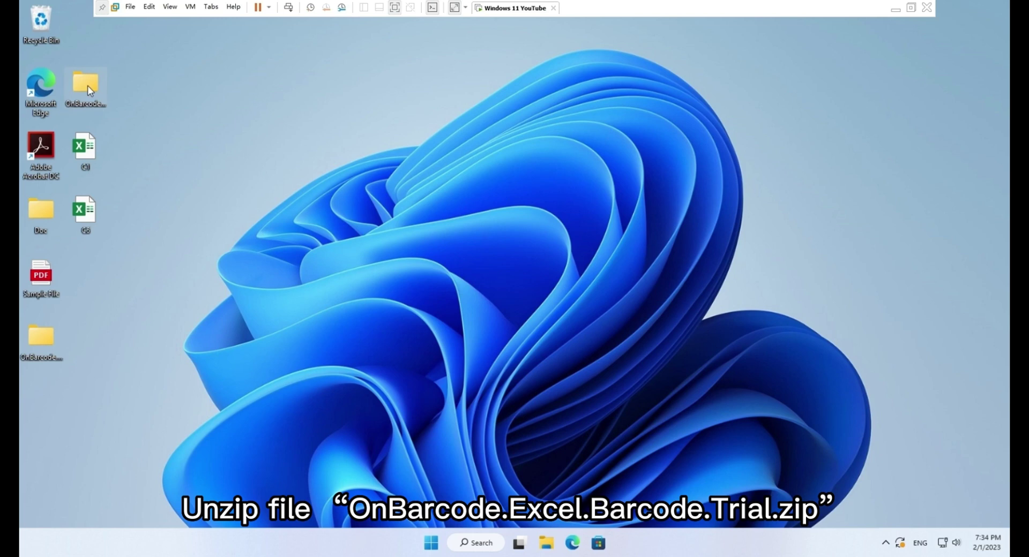
double_click(88, 85)
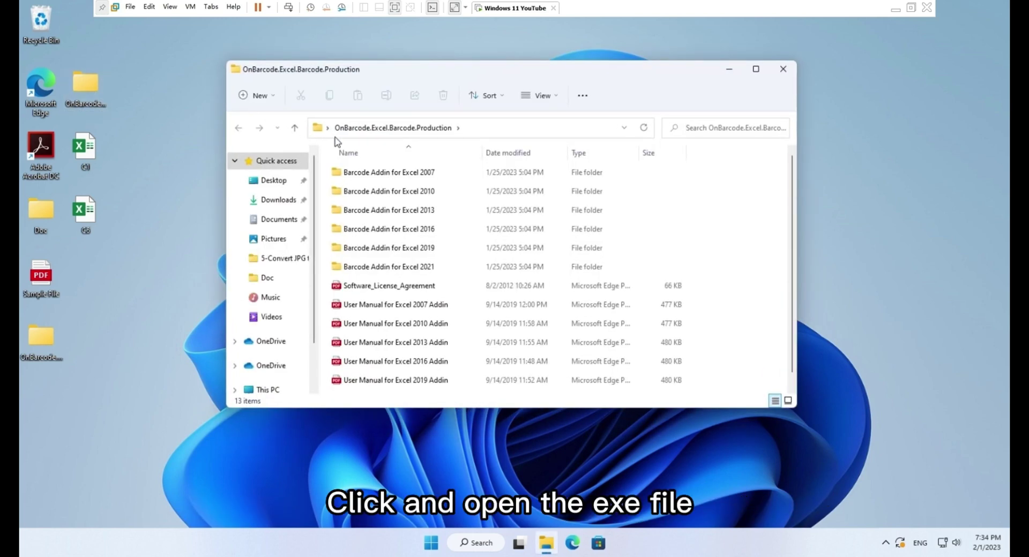
double_click(446, 266)
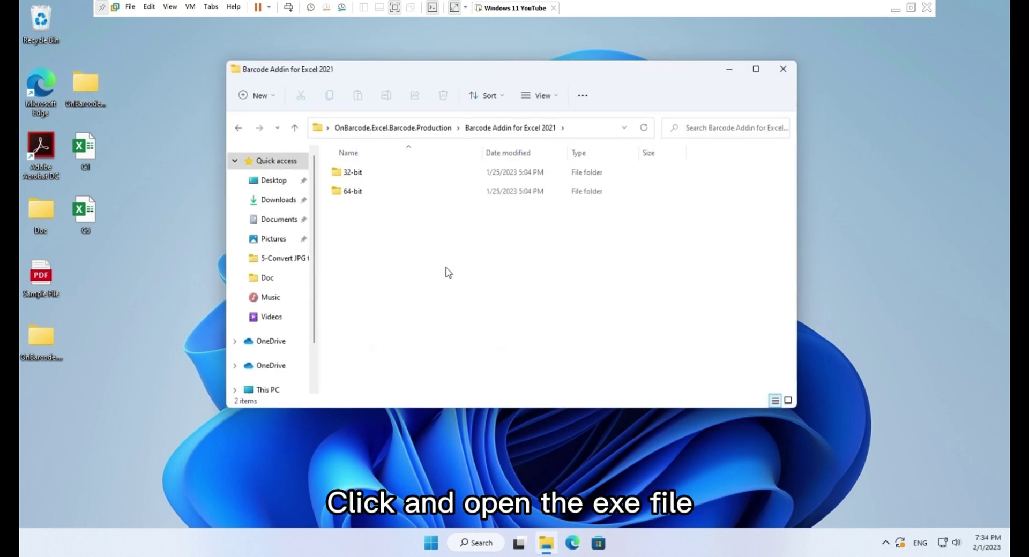
double_click(389, 191)
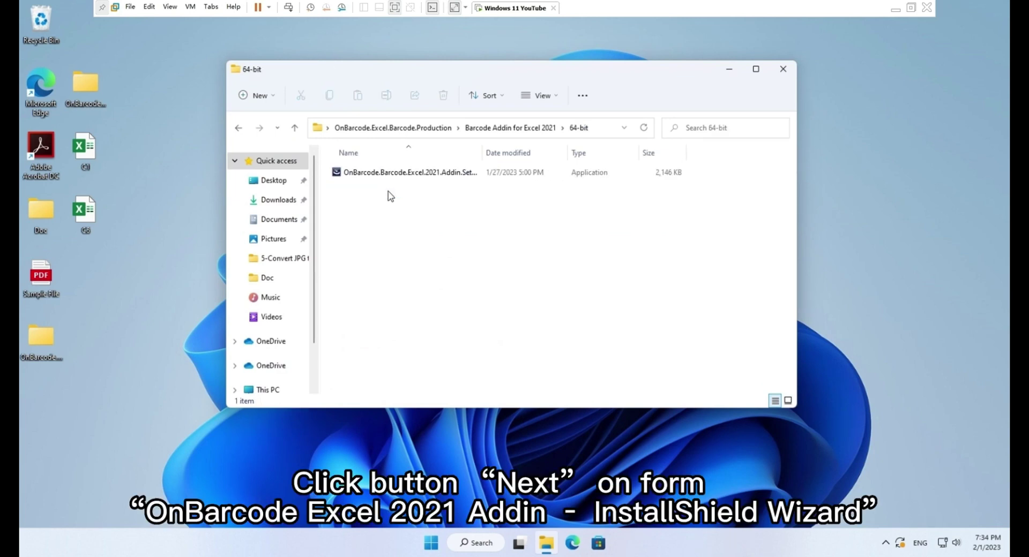
double_click(420, 173)
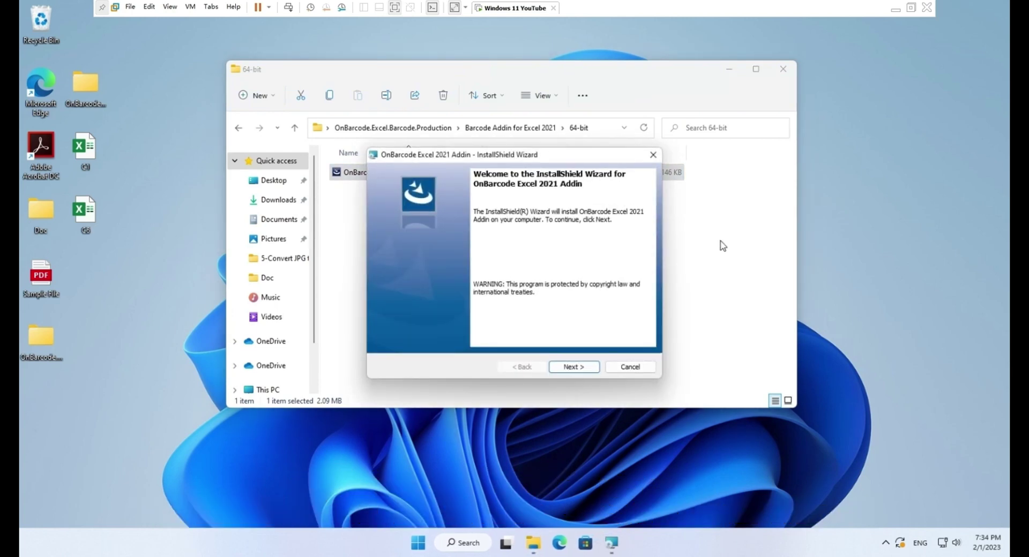
Install the OnBarcode Excel 2021 Addin via the wizard, then open Excel from the desktop.
left_click(586, 370)
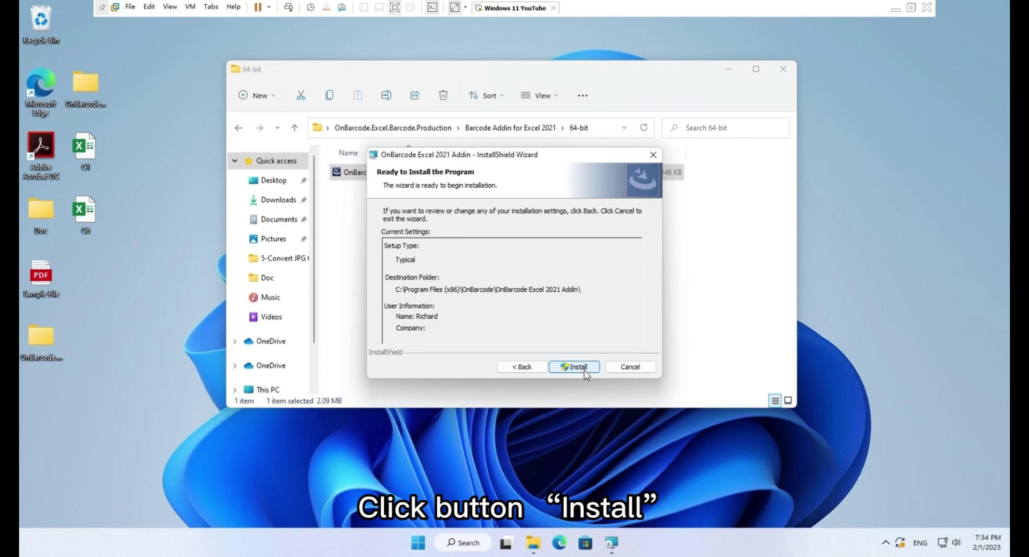
left_click(584, 368)
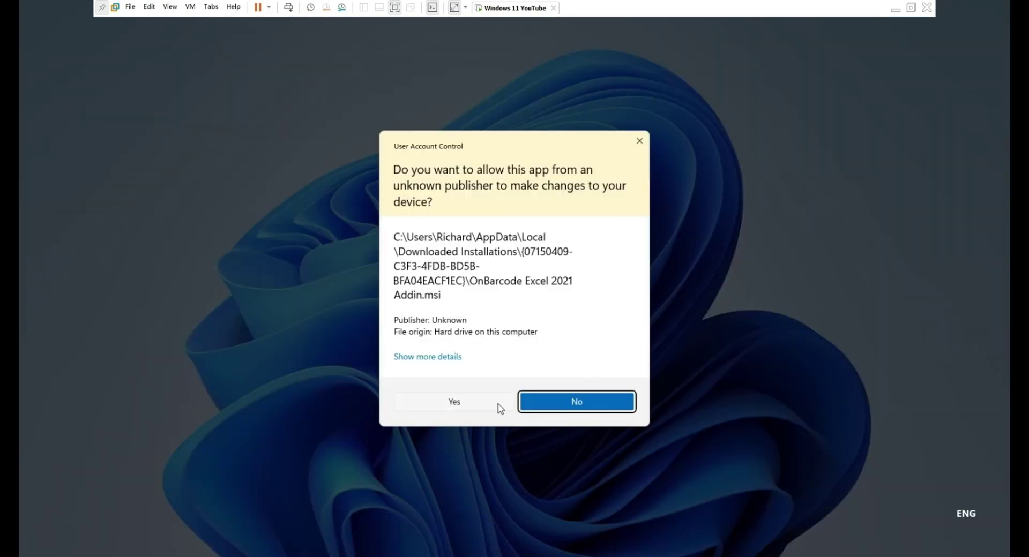
left_click(493, 404)
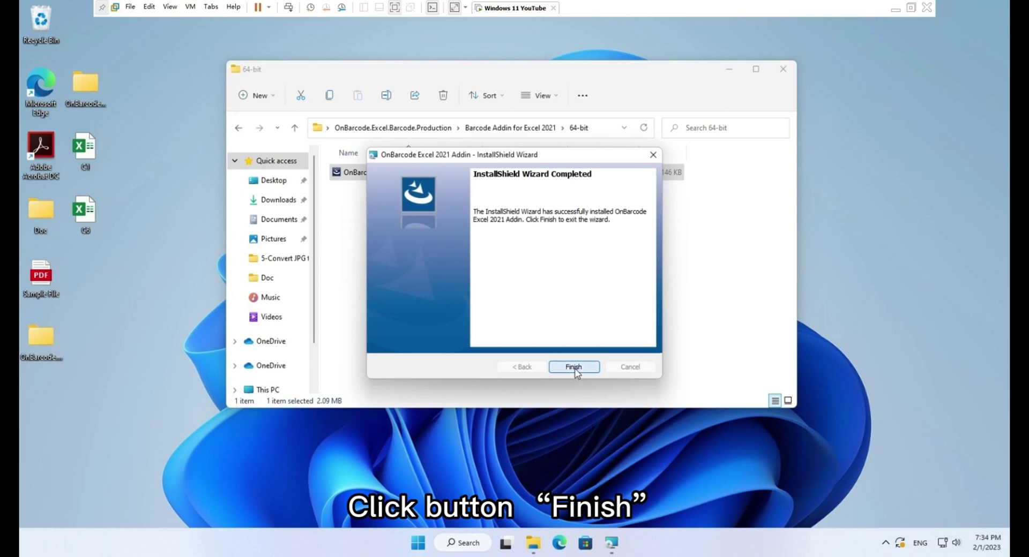
left_click(575, 369)
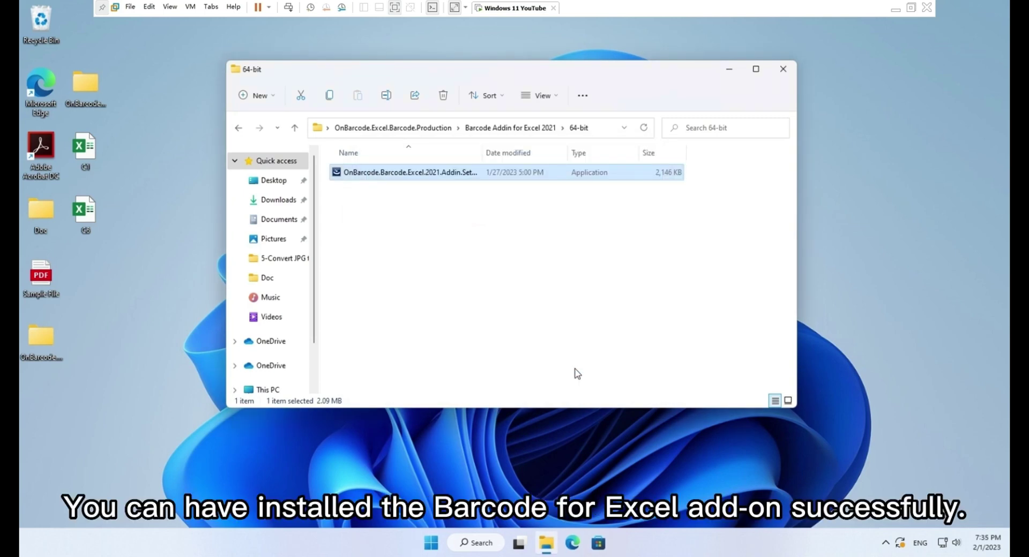
double_click(85, 150)
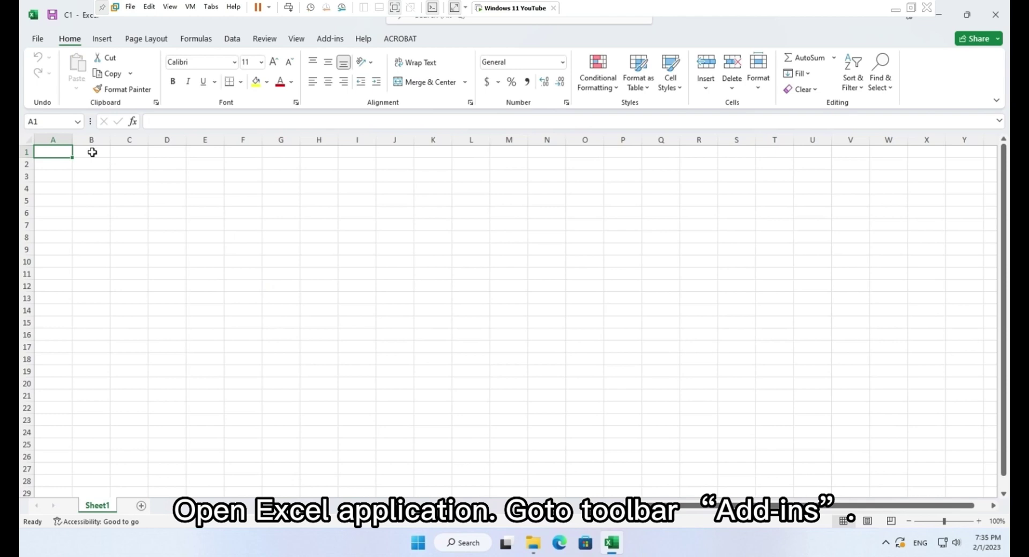
Check the OnBarcode group on the Add-ins tab, then close Excel.
left_click(330, 38)
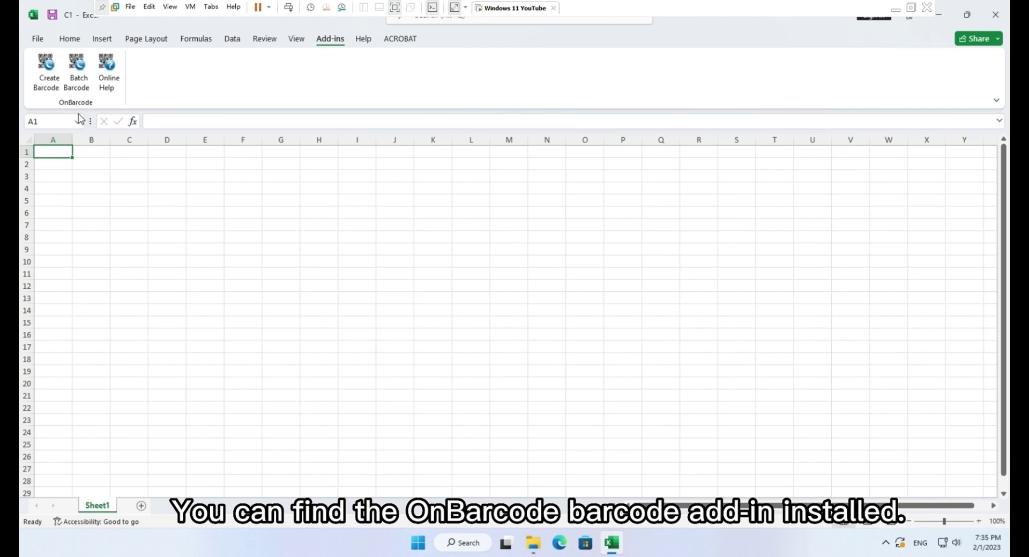
left_click(995, 14)
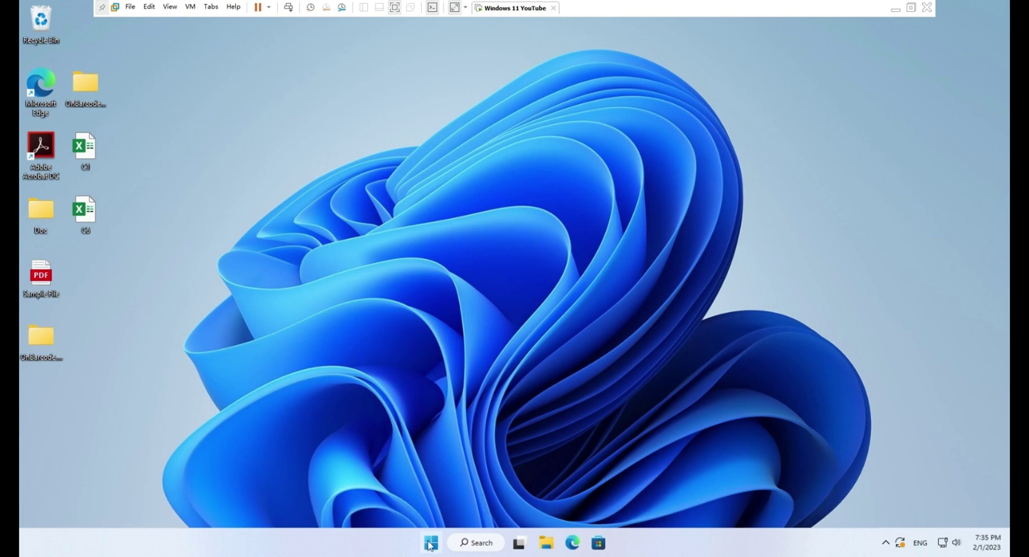
Go to Apps & features in Windows Settings to list the installed apps.
left_click(429, 545)
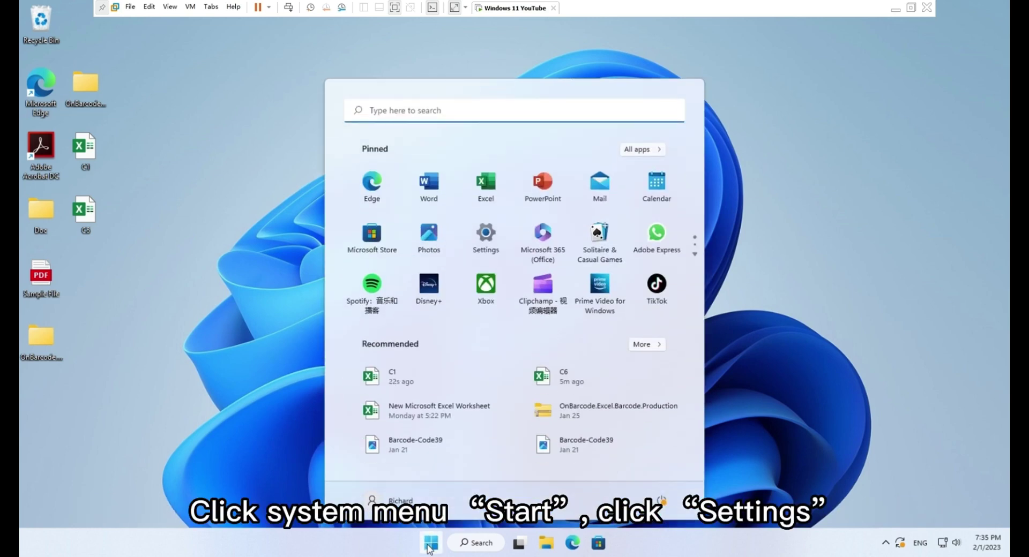
left_click(487, 241)
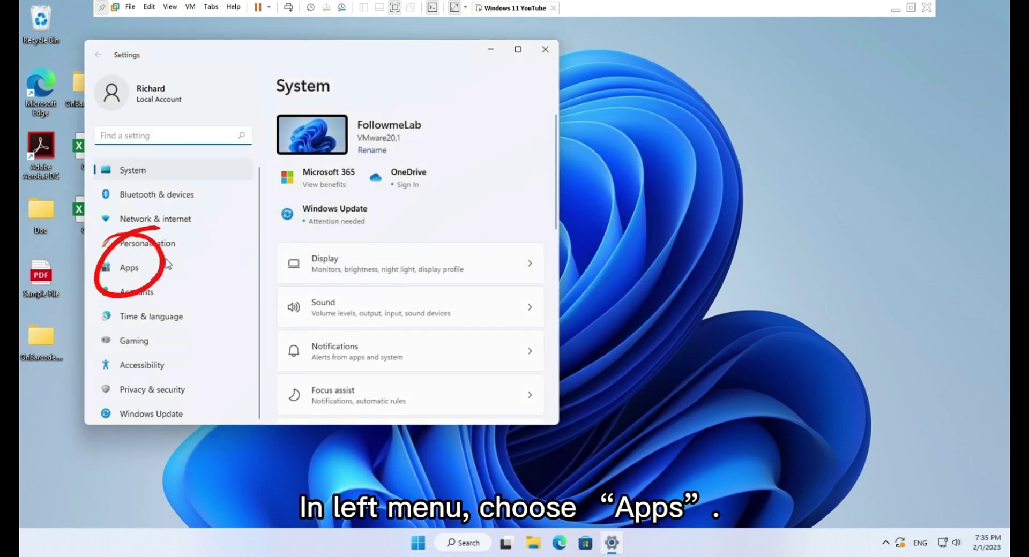
left_click(155, 274)
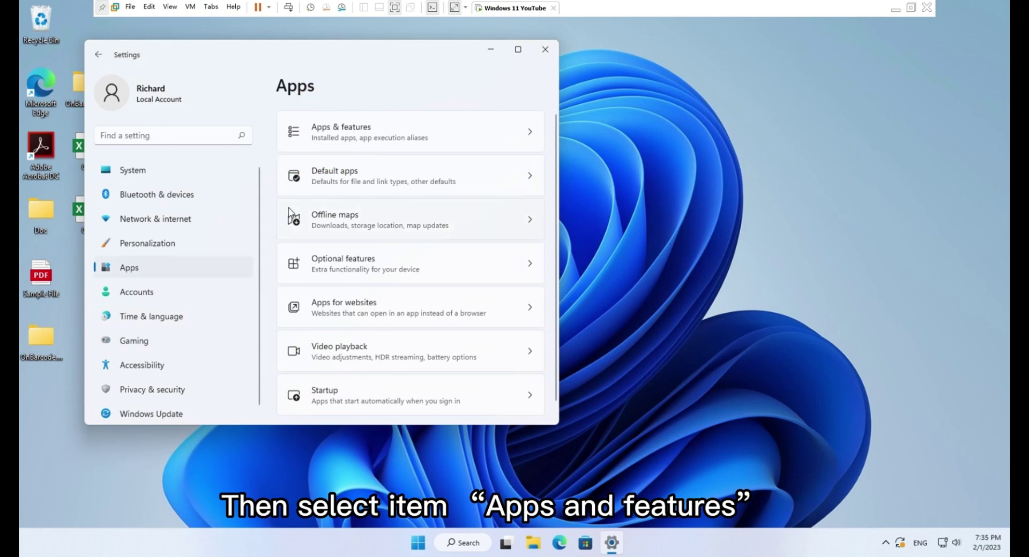
left_click(402, 140)
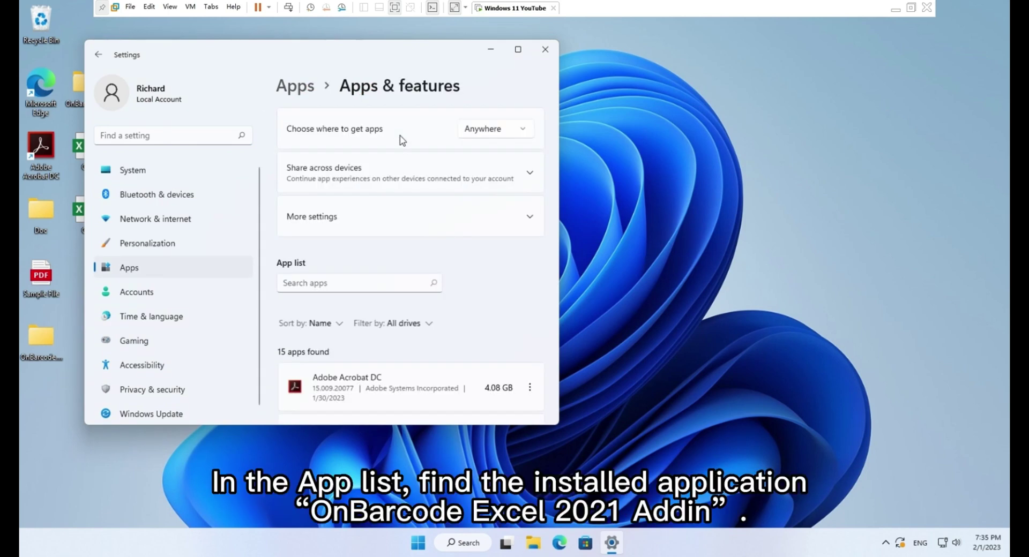
Find OnBarcode Excel 2021 Addin in the list and confirm its uninstall.
scroll(496, 285, "down", 5)
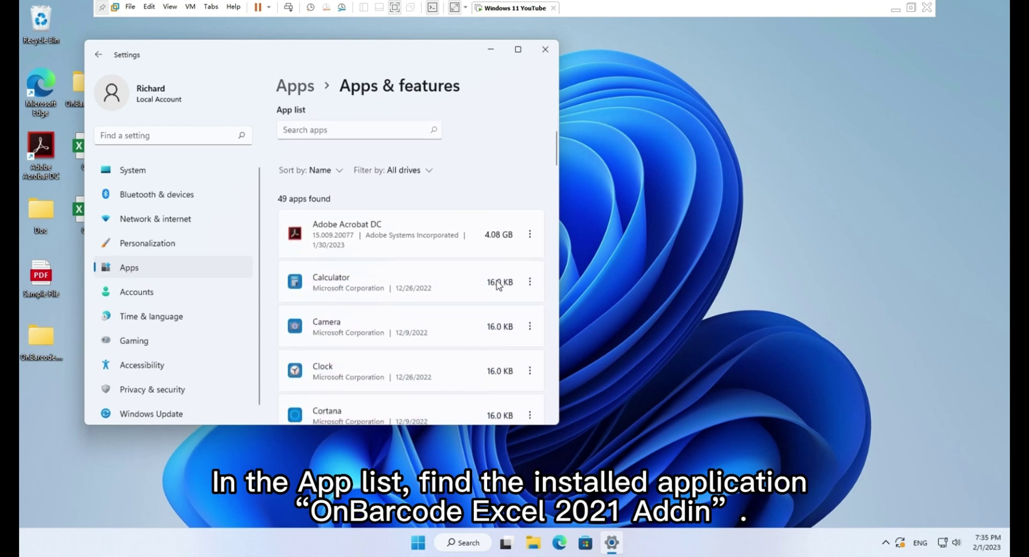
scroll(494, 286, "down", 10)
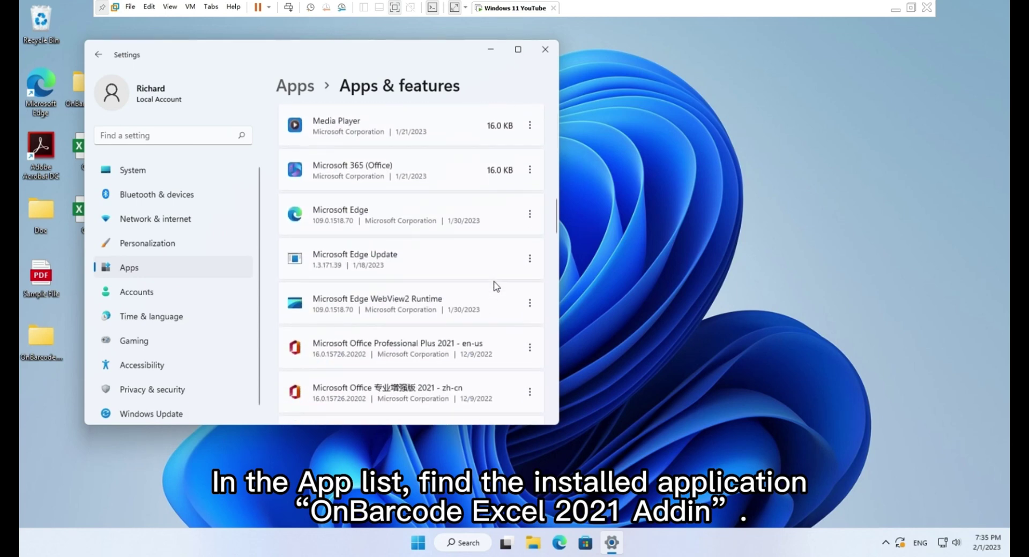
scroll(493, 286, "down", 10)
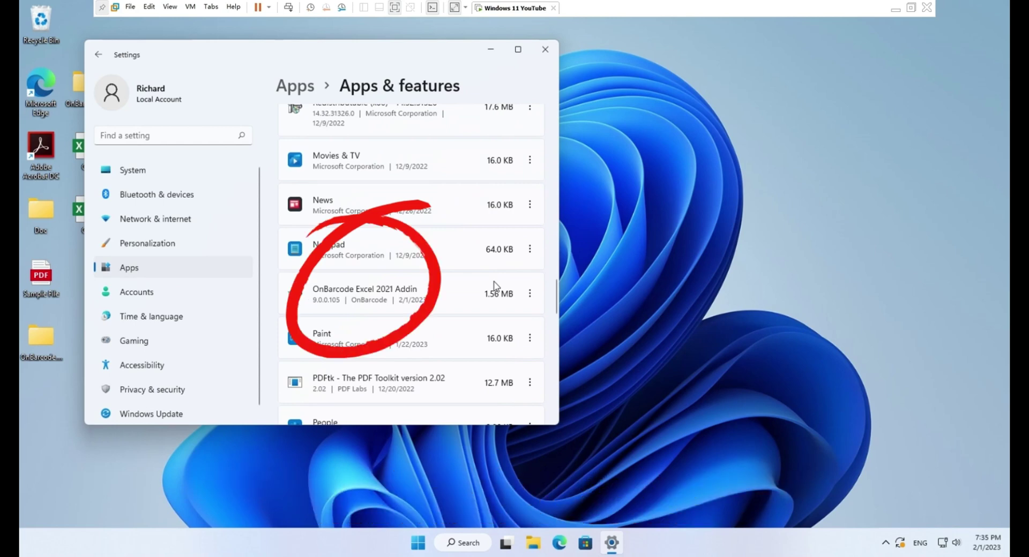
left_click(529, 295)
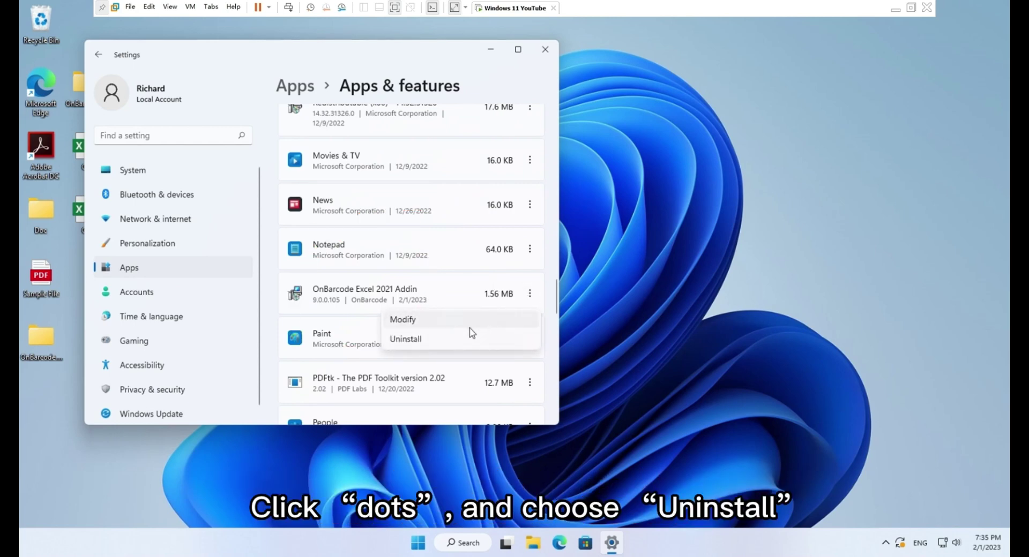
left_click(427, 341)
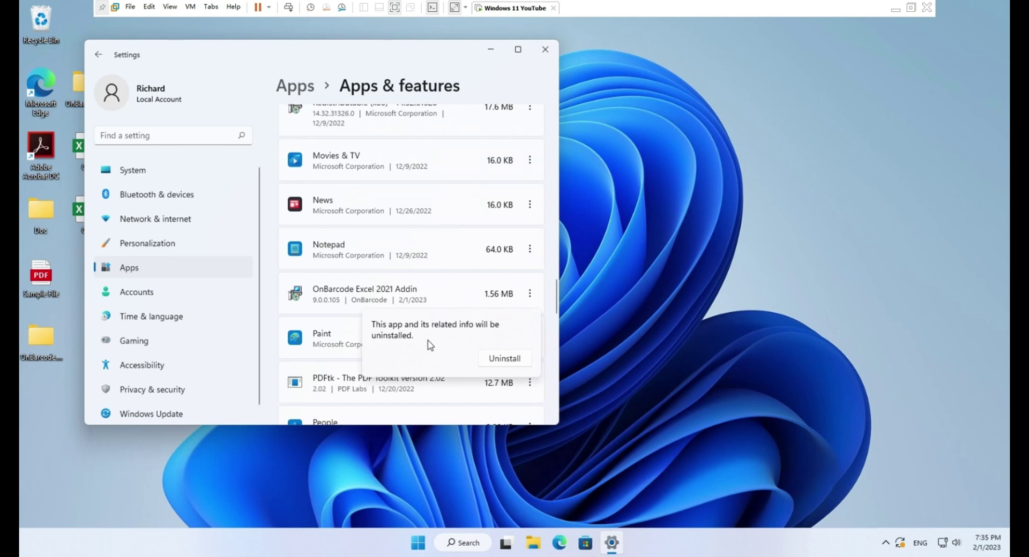
left_click(505, 358)
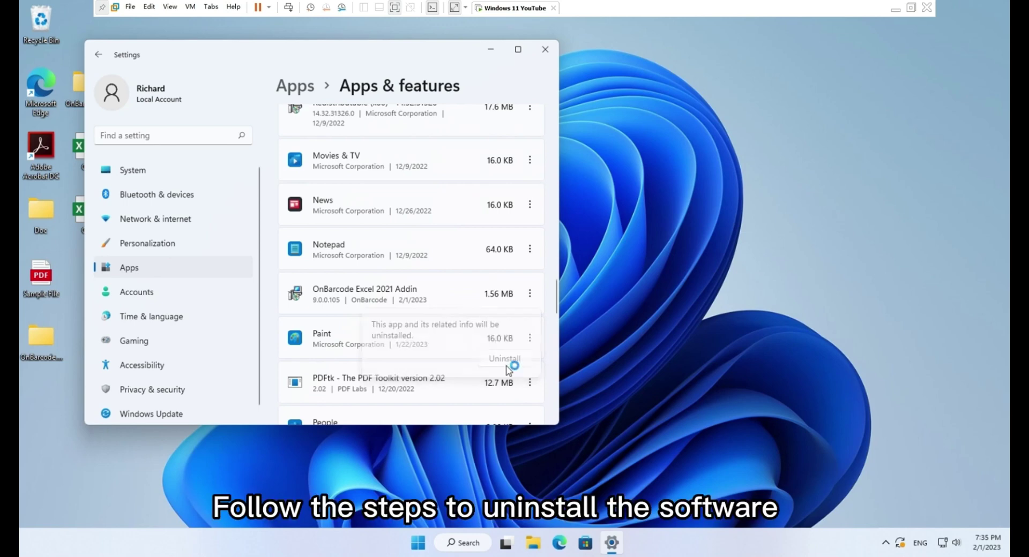